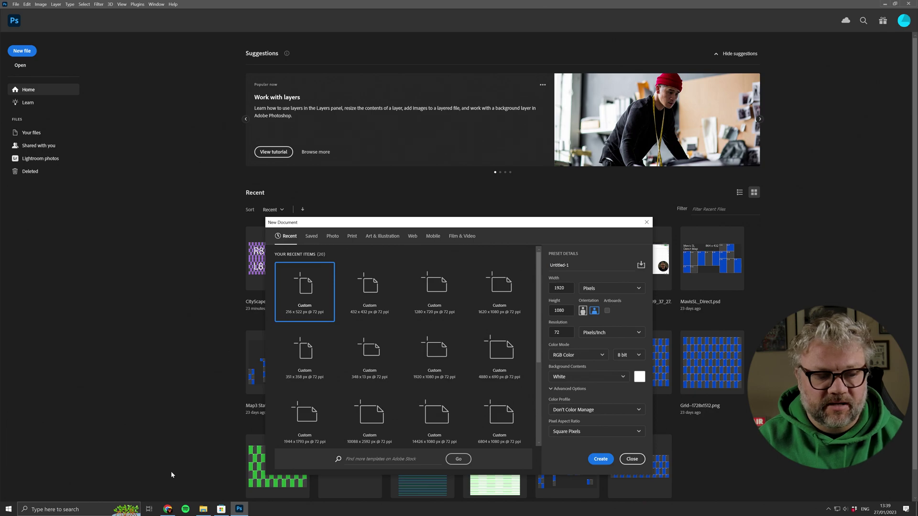
pyautogui.click(167, 510)
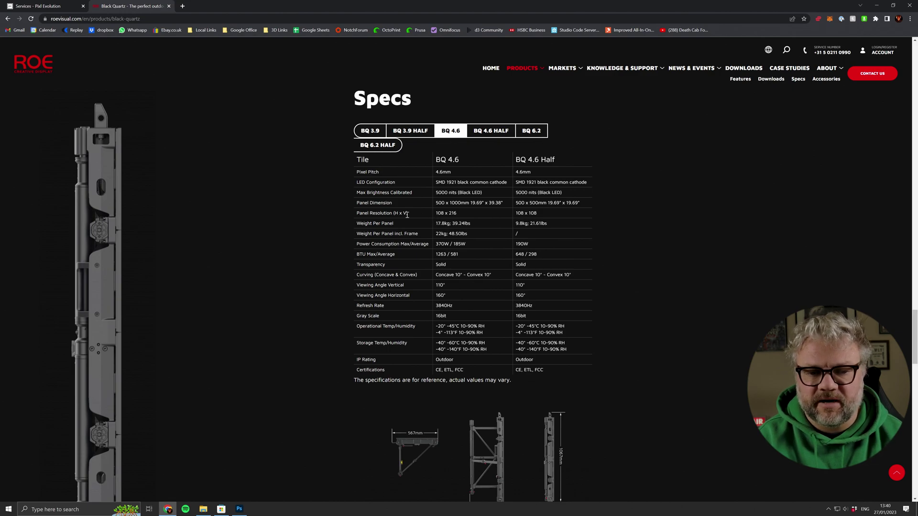
pyautogui.moveTo(355, 214); pyautogui.dragTo(415, 219)
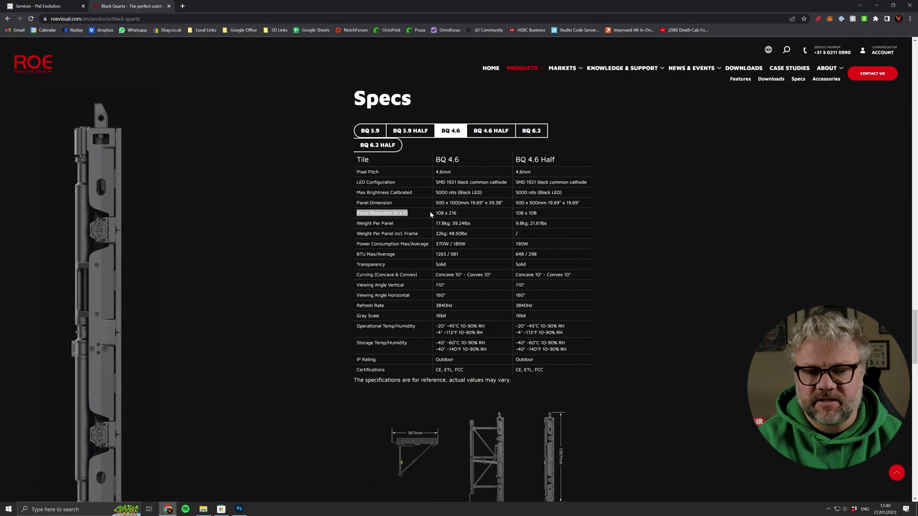
pyautogui.click(288, 225)
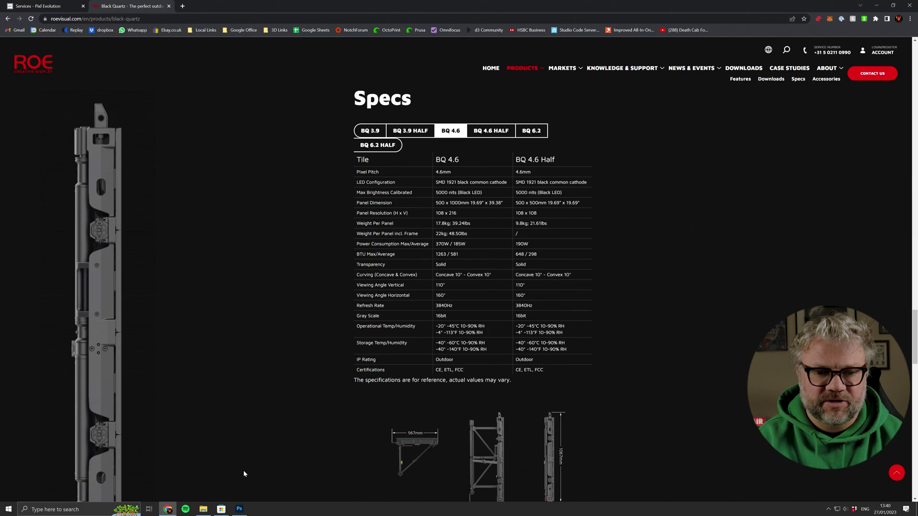
pyautogui.click(239, 509)
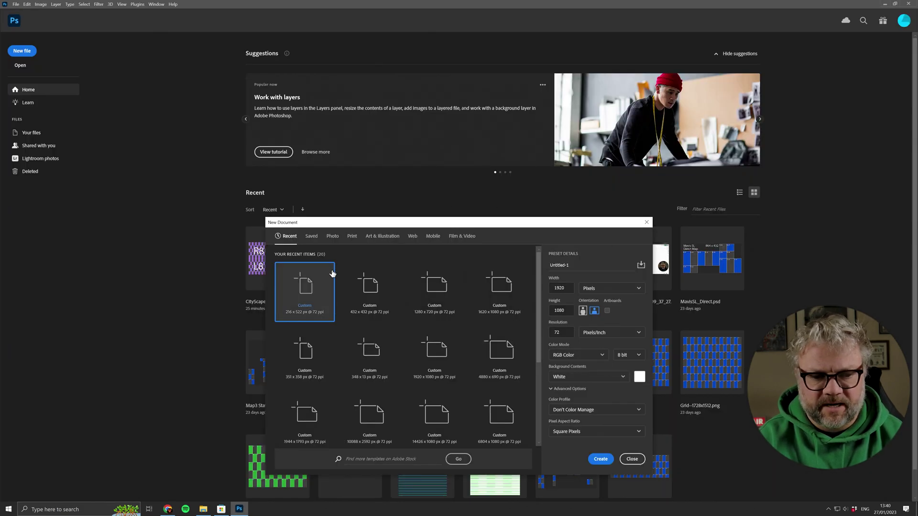
# Create a new document with width 108*2 (216 px) and height 216*2 (432 px)
pyautogui.click(571, 290)
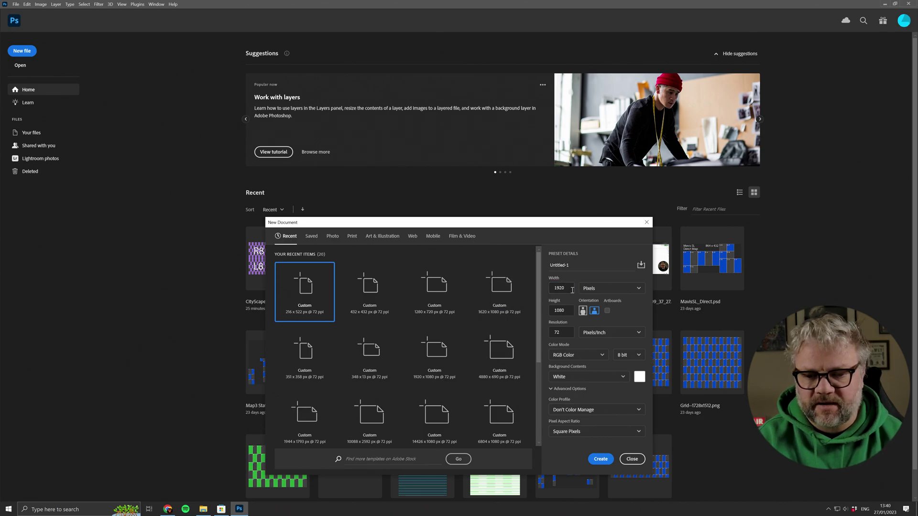
pyautogui.moveTo(571, 287); pyautogui.dragTo(550, 289)
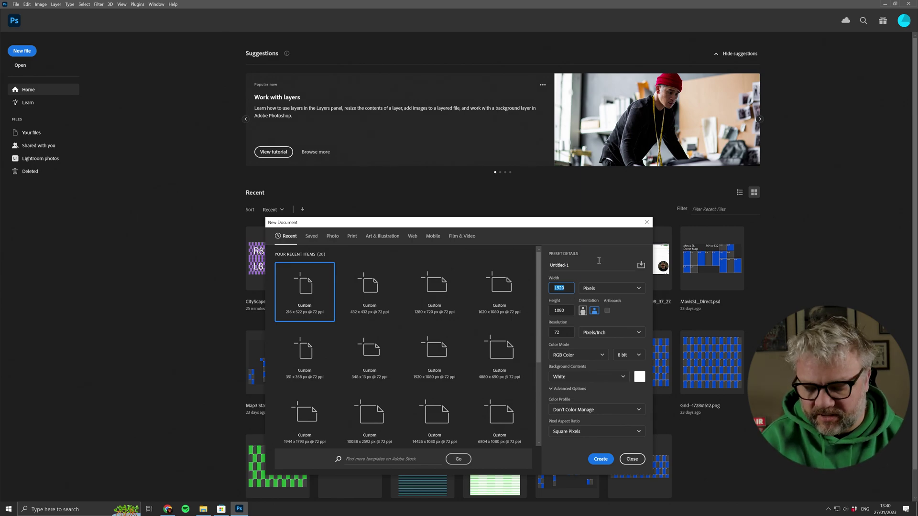
pyautogui.write('108')
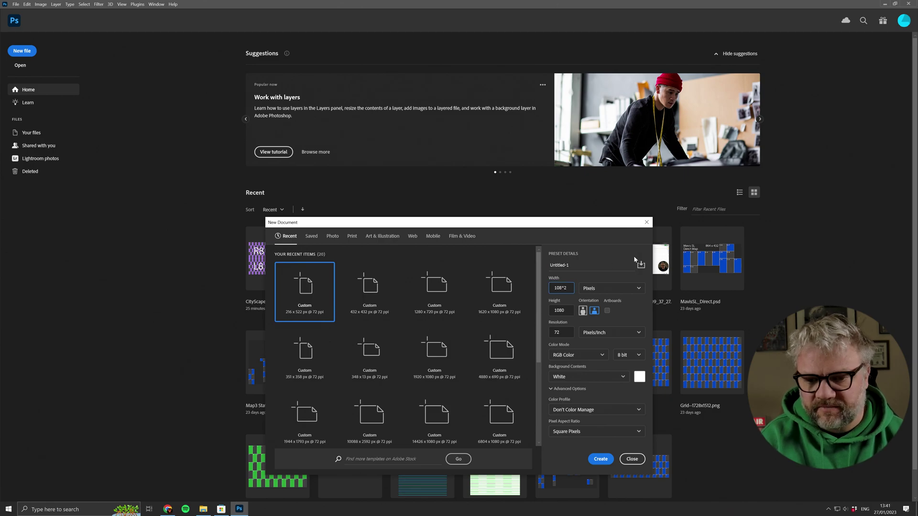
pyautogui.write('*2')
pyautogui.press('Tab')
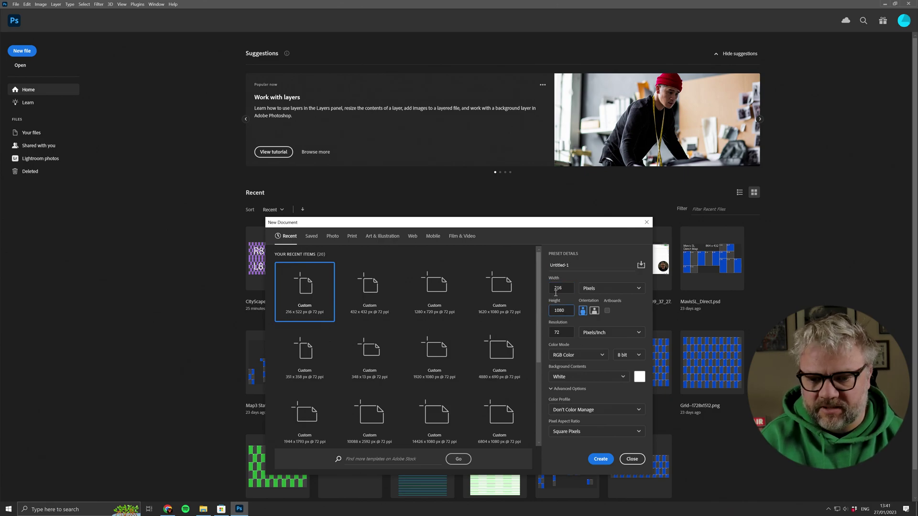
pyautogui.moveTo(565, 311); pyautogui.dragTo(549, 311)
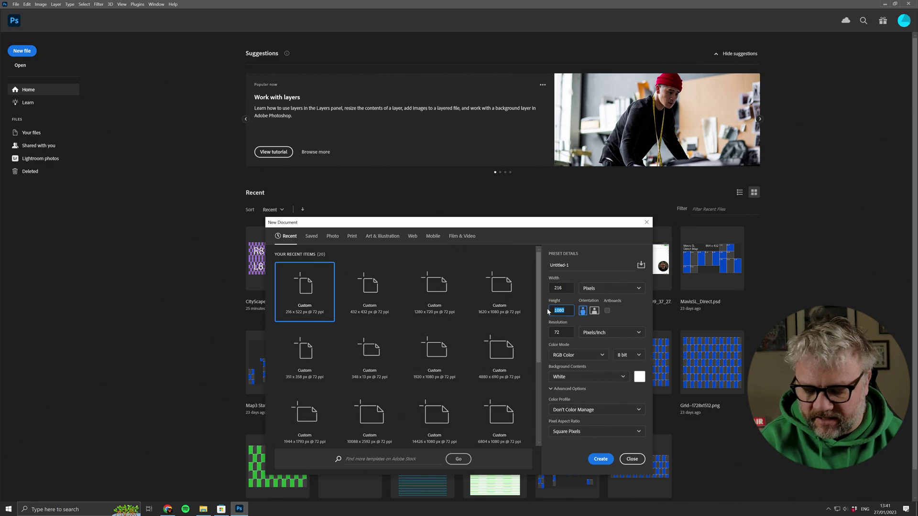
pyautogui.write('21')
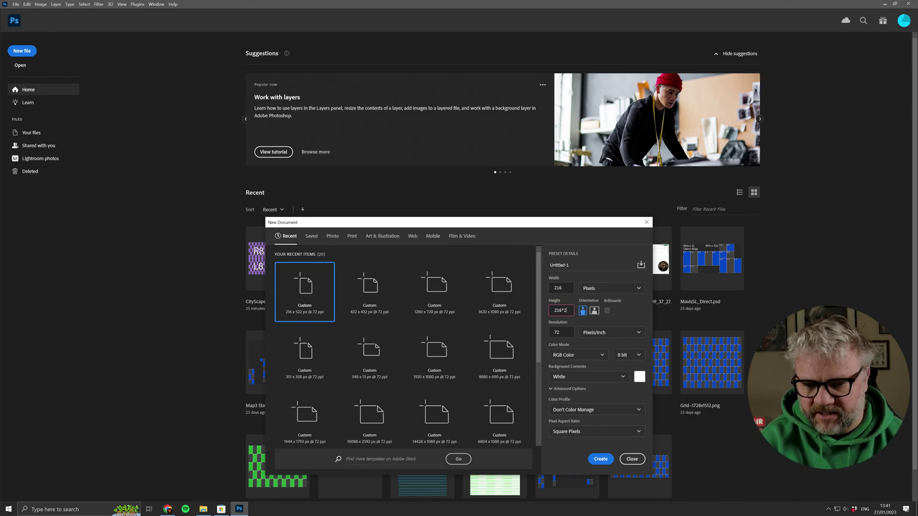
pyautogui.write('6*2')
pyautogui.press('Tab')
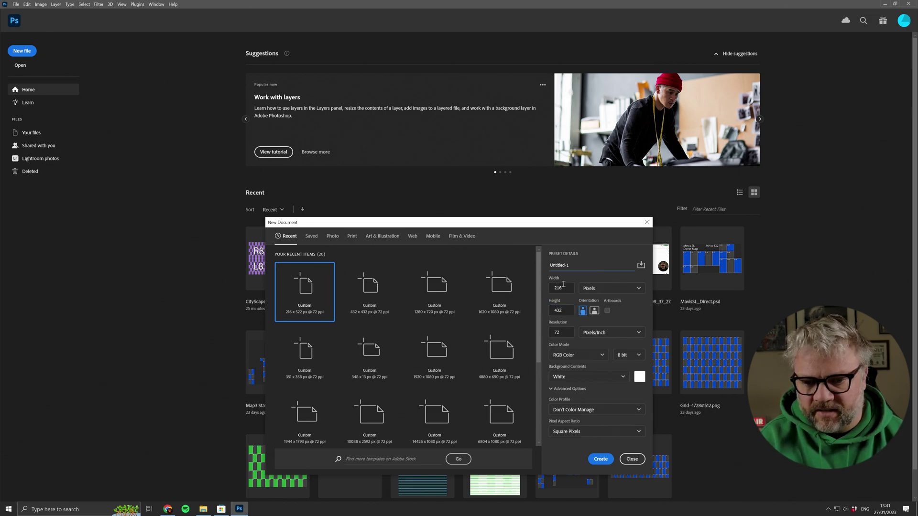
pyautogui.click(600, 459)
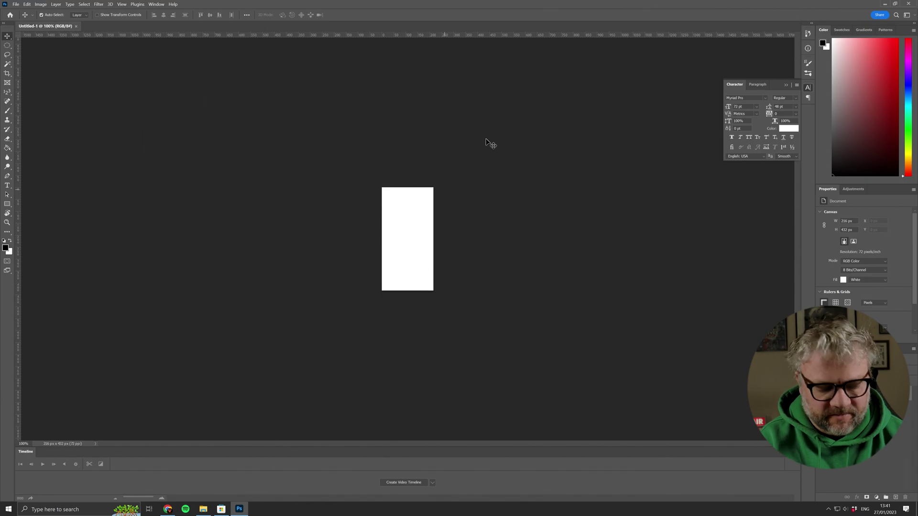
# Draw an exact-size 108 × 216 px rectangle with the Rectangle tool
pyautogui.press('u')
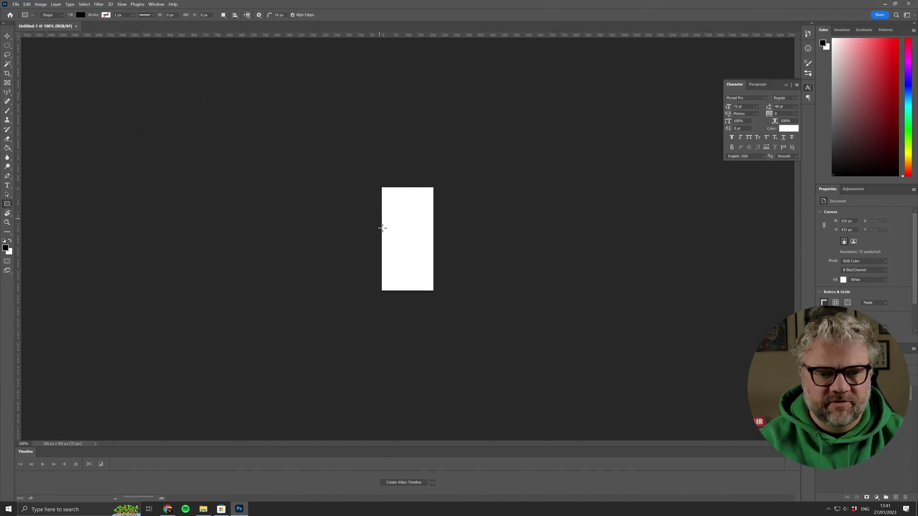
pyautogui.click(486, 266)
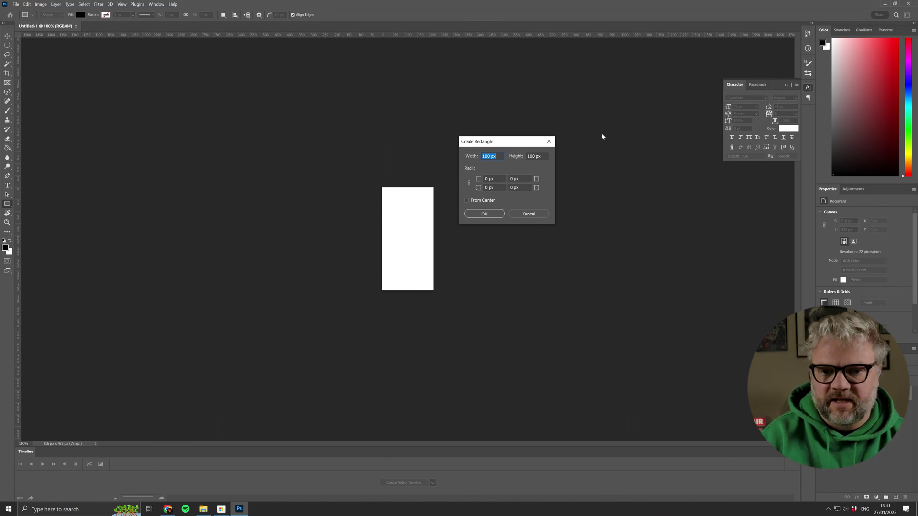
pyautogui.moveTo(488, 142); pyautogui.dragTo(476, 182)
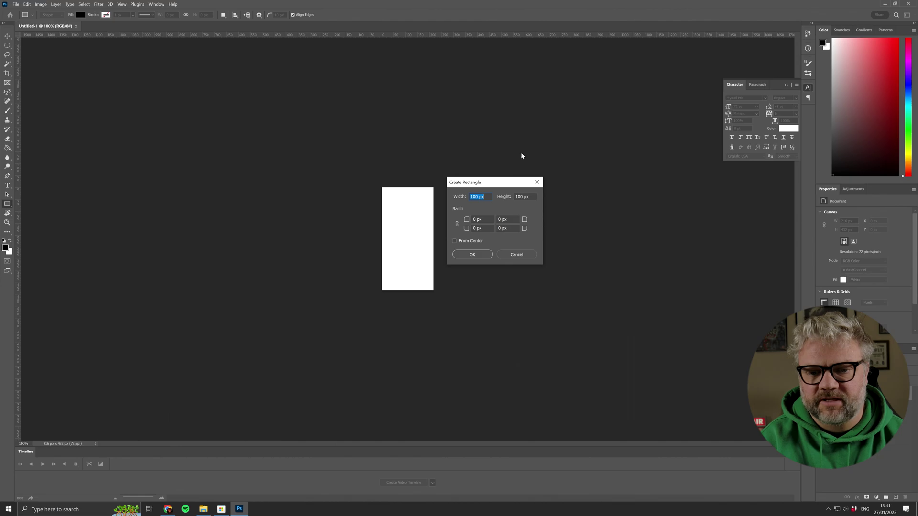
pyautogui.hotkey('alt', 'Tab')
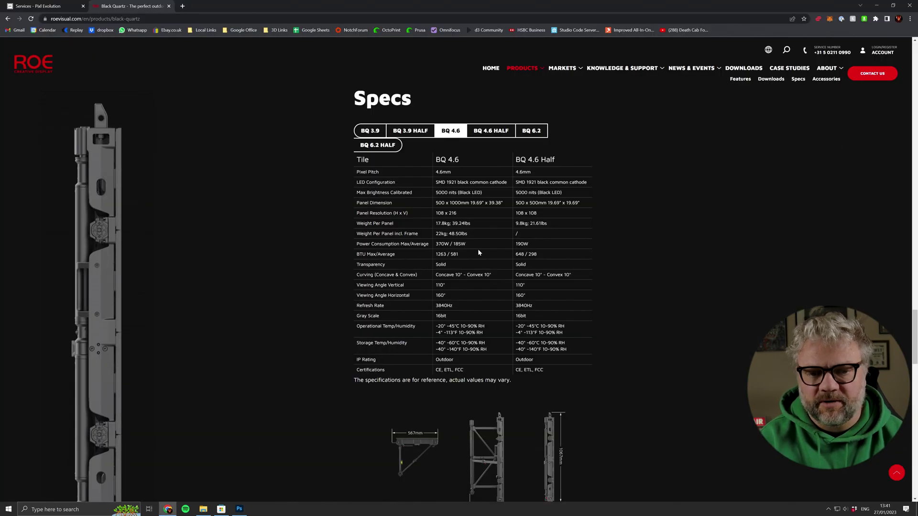
pyautogui.hotkey('alt', 'Tab')
pyautogui.doubleClick(480, 198)
pyautogui.write('108')
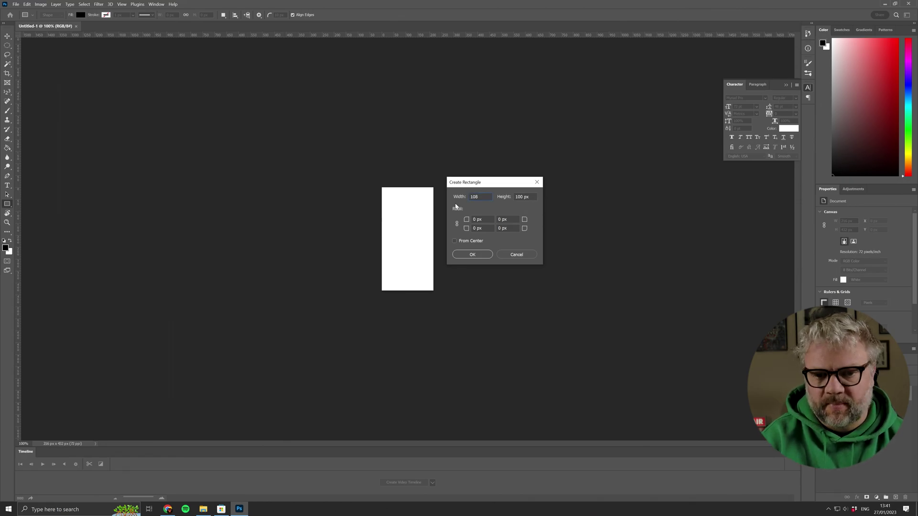
pyautogui.press('Tab')
pyautogui.write('216')
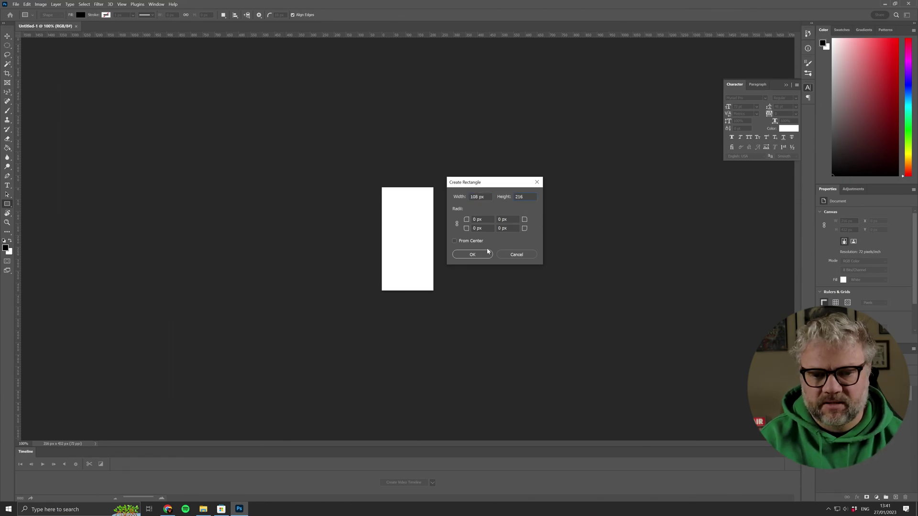
pyautogui.click(487, 252)
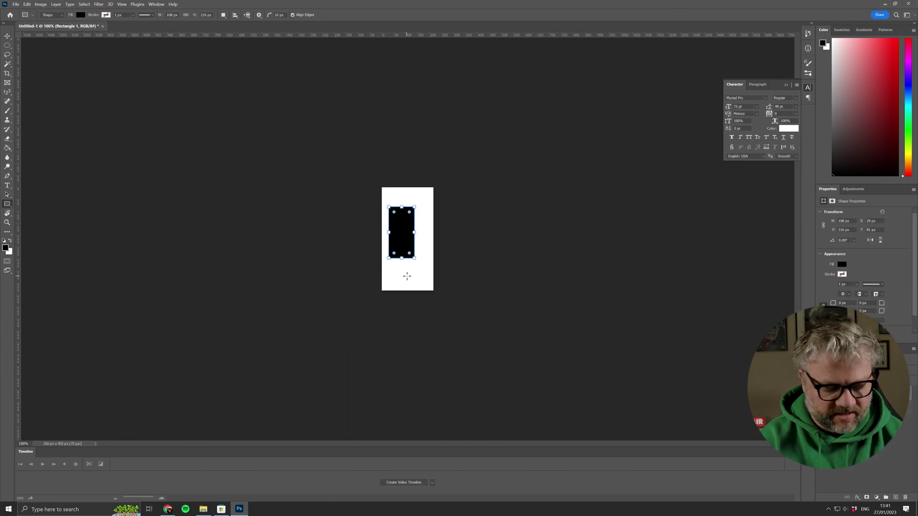
# Move the rectangle into the top-left corner and fill it magenta
pyautogui.press('v')
pyautogui.moveTo(403, 235); pyautogui.dragTo(396, 216)
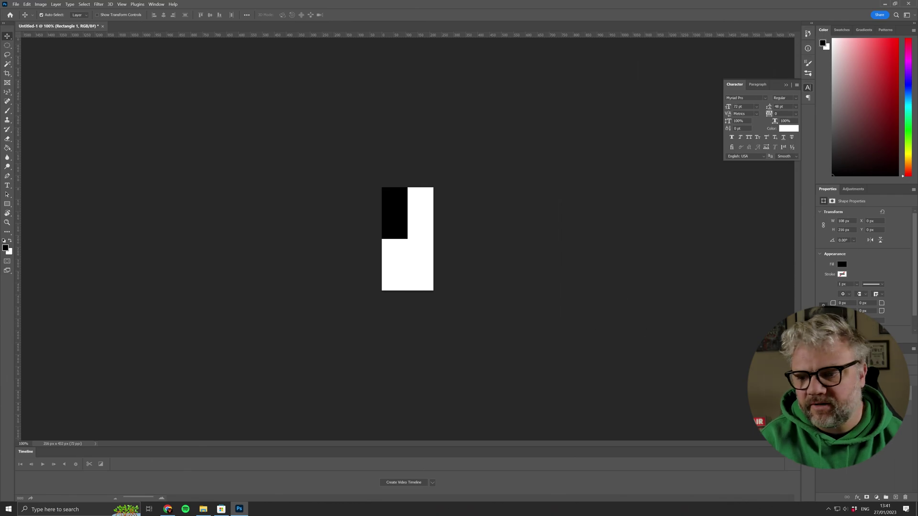
pyautogui.click(841, 273)
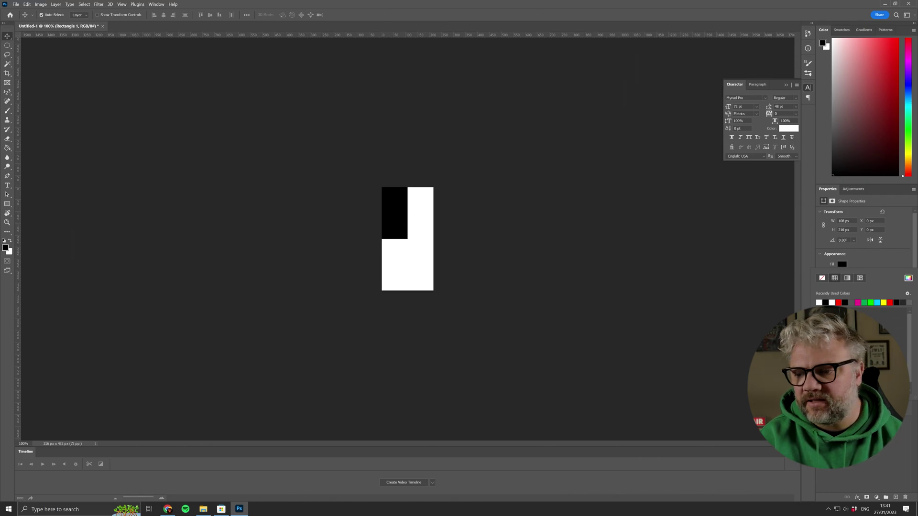
pyautogui.click(858, 303)
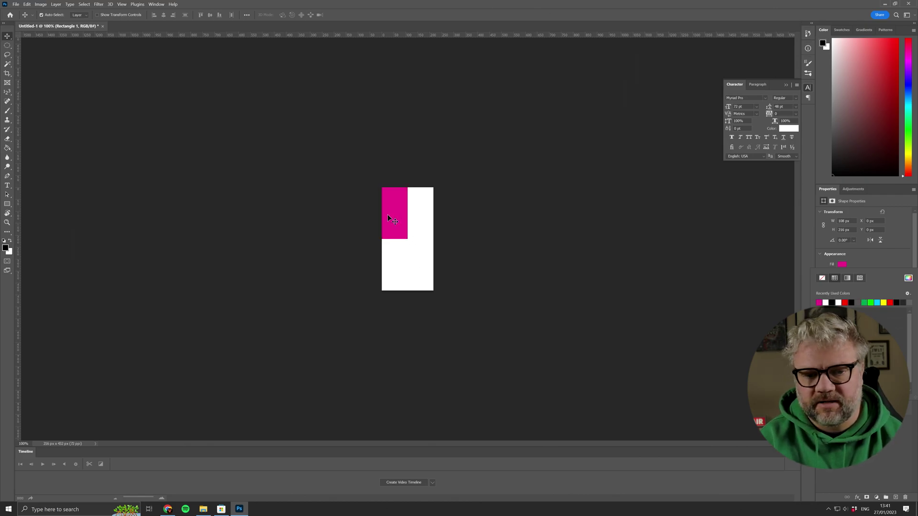
pyautogui.click(868, 261)
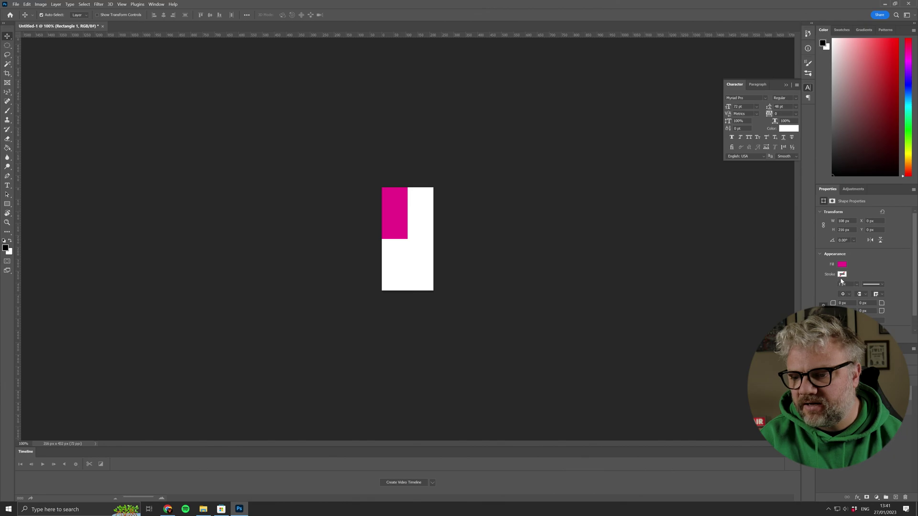
# Give the rectangle a white stroke and reselect the pink rectangle layer
pyautogui.click(842, 274)
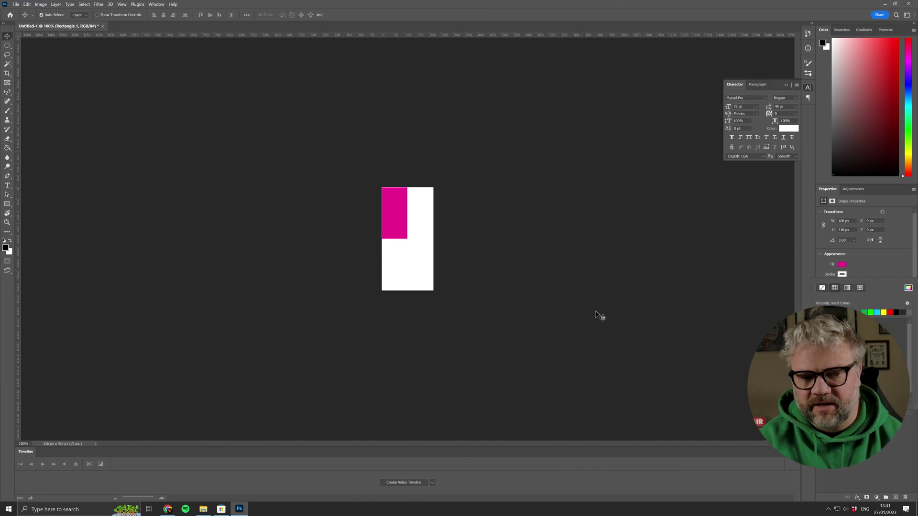
pyautogui.click(884, 267)
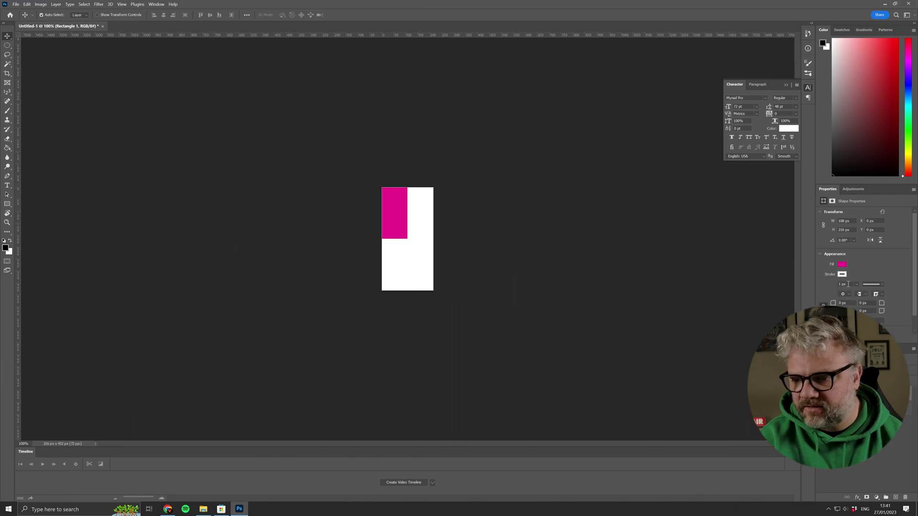
pyautogui.click(550, 188)
pyautogui.click(395, 215)
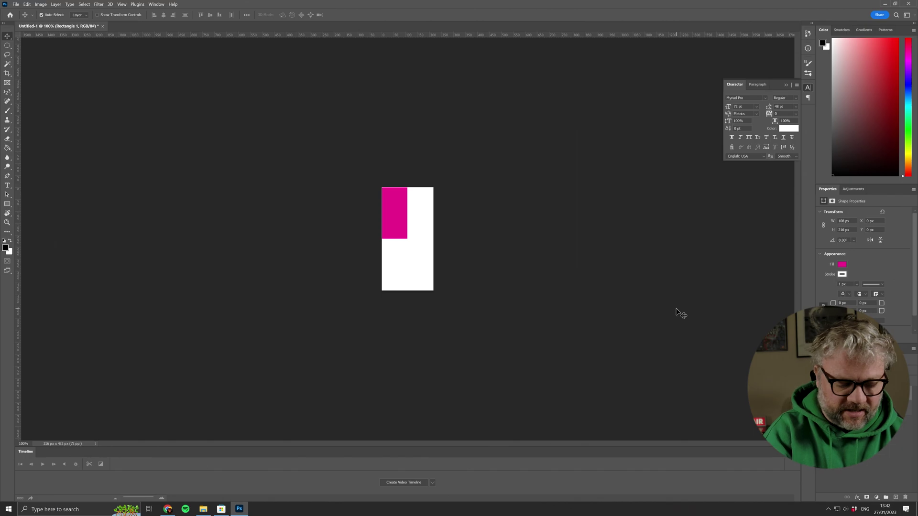
# Duplicate the pink rectangle into the lower-right quarter
pyautogui.hotkey('ctrl', 'j')
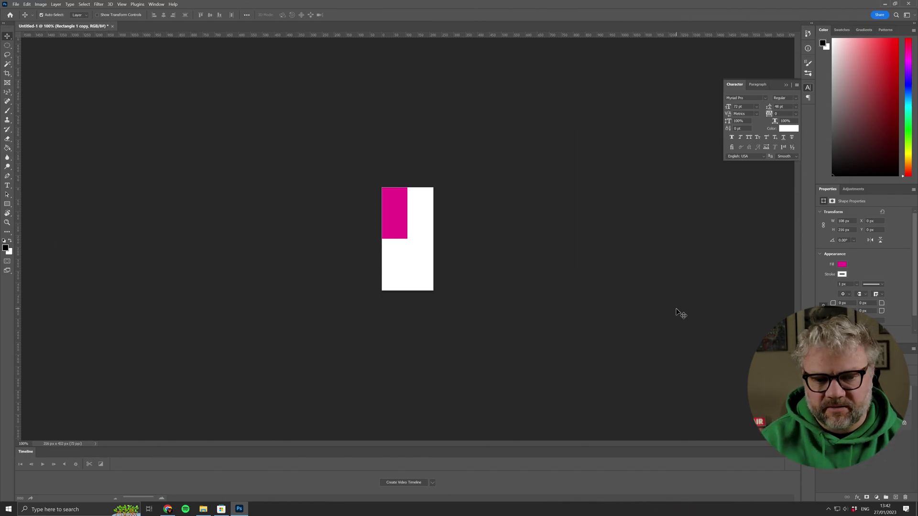
pyautogui.moveTo(401, 226); pyautogui.dragTo(419, 265)
pyautogui.click(485, 289)
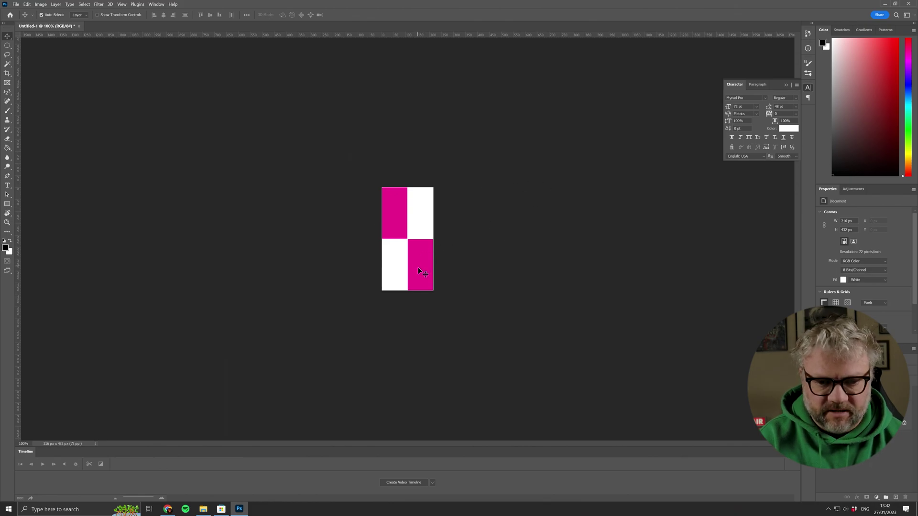
# Copy a pink rectangle into the top-right quarter and recolour it cyan
pyautogui.moveTo(420, 268); pyautogui.dragTo(425, 216)
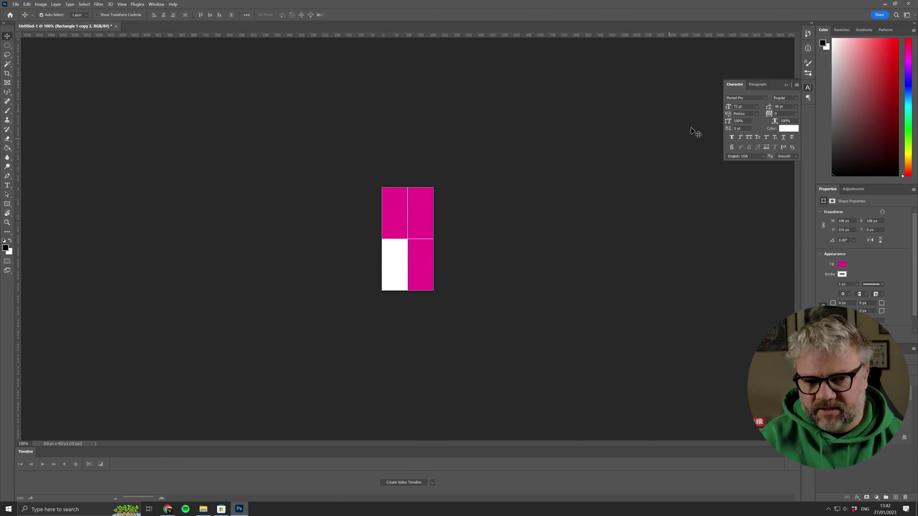
pyautogui.click(842, 274)
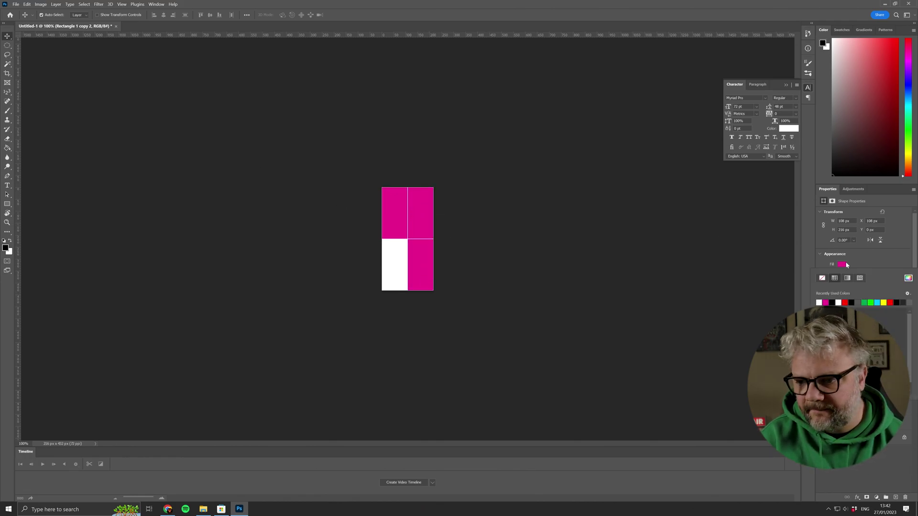
pyautogui.click(877, 303)
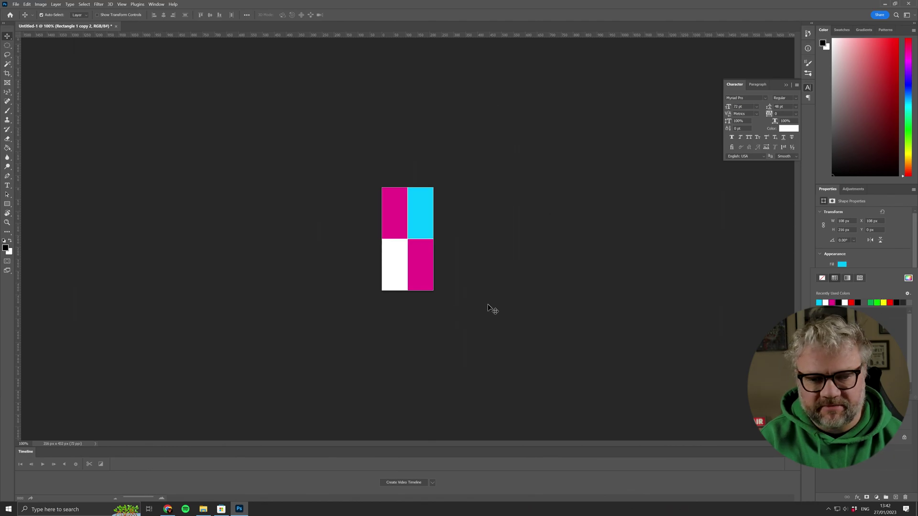
pyautogui.click(575, 236)
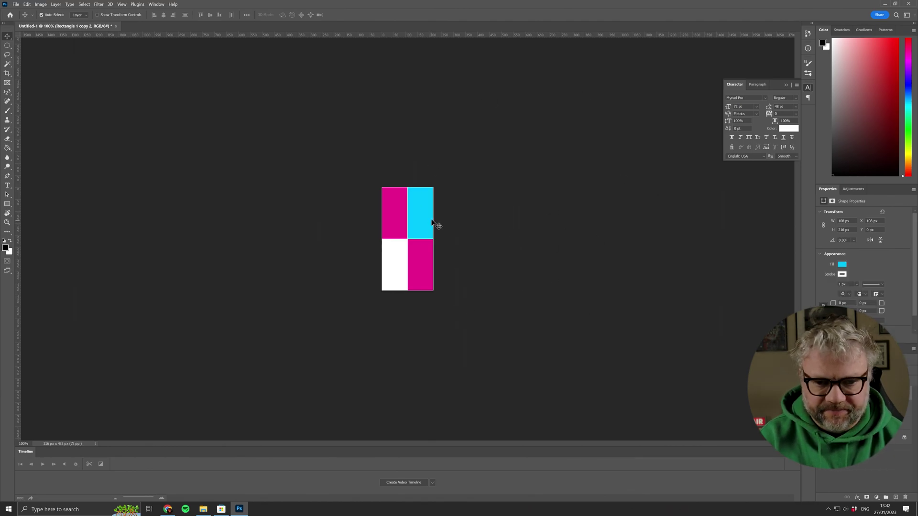
# Copy the cyan rectangle into the lower-left quarter
pyautogui.rightClick(57, 46)
pyautogui.click(436, 256)
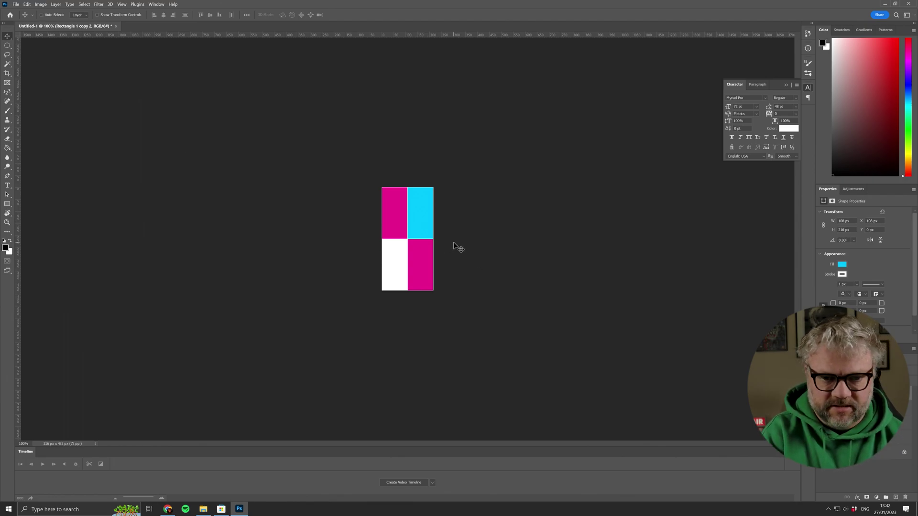
pyautogui.moveTo(414, 236); pyautogui.dragTo(393, 279)
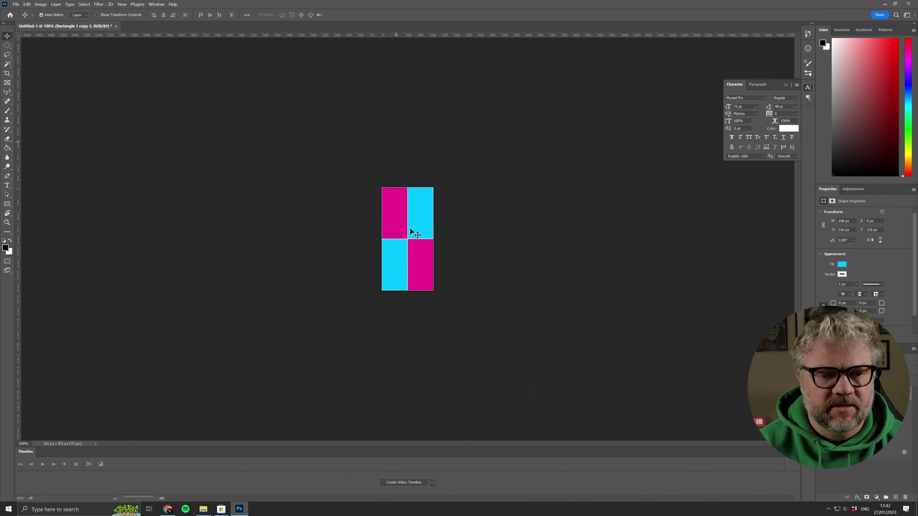
# Select the whole canvas and save it as a new pattern with Edit > Define Pattern
pyautogui.hotkey('ctrl', 'a')
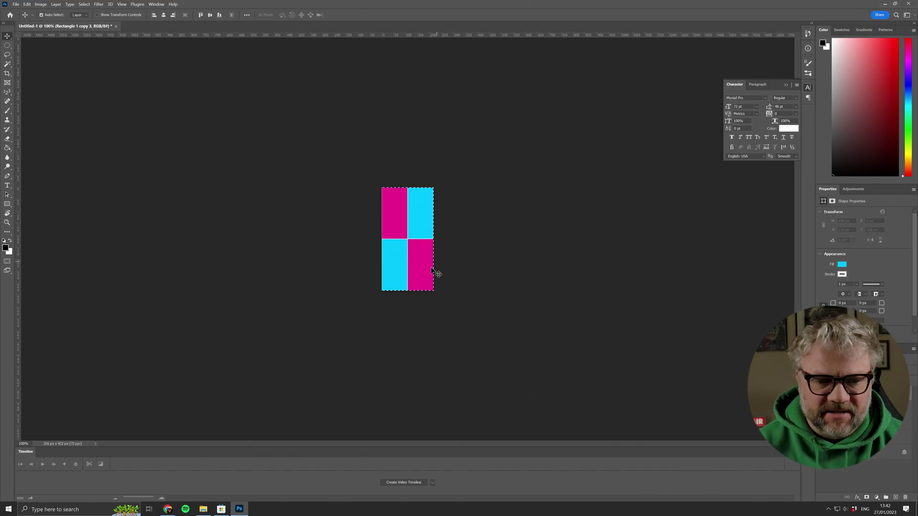
pyautogui.click(27, 4)
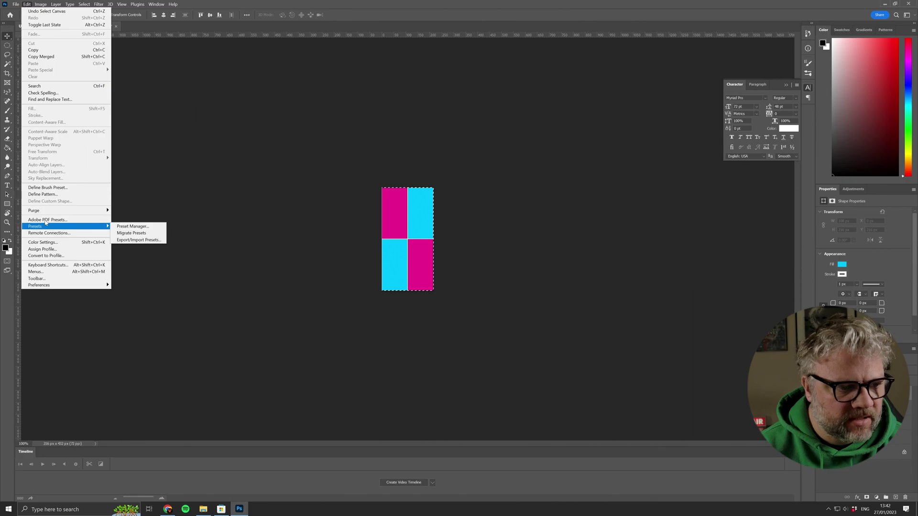
pyautogui.click(54, 194)
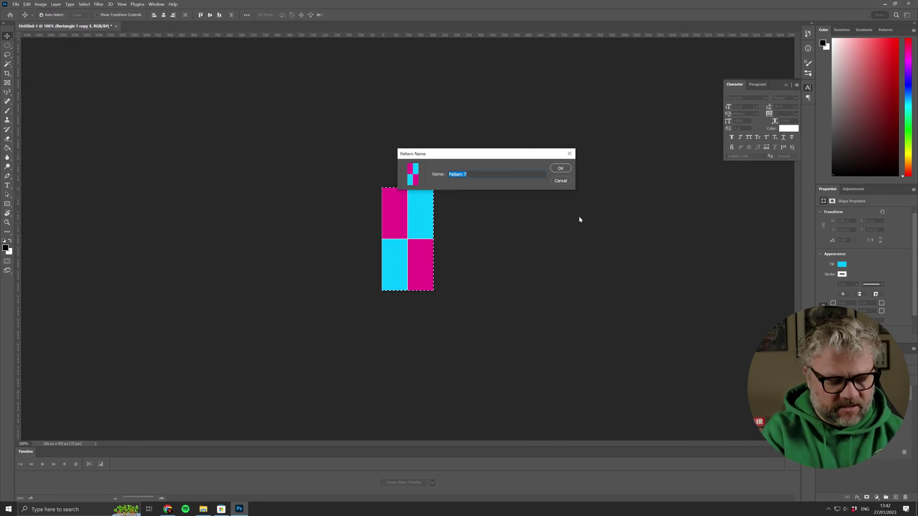
pyautogui.write('BQ')
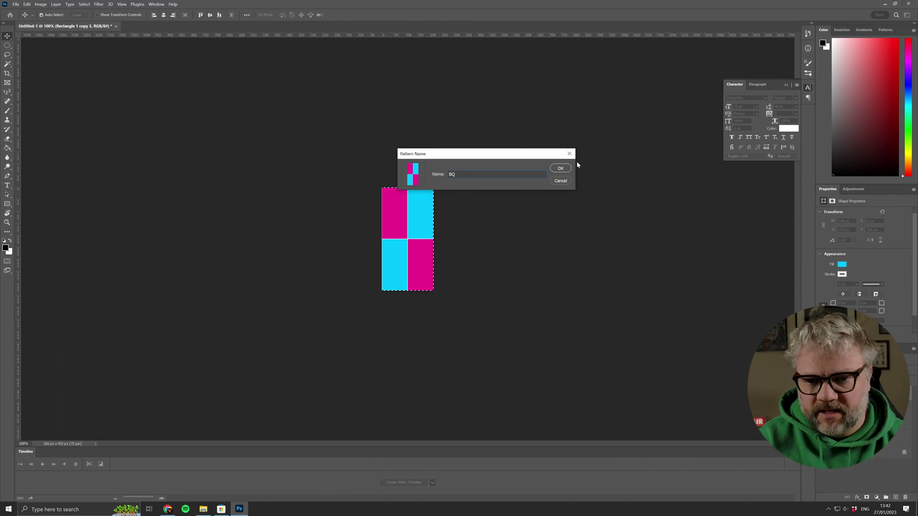
pyautogui.press('Return')
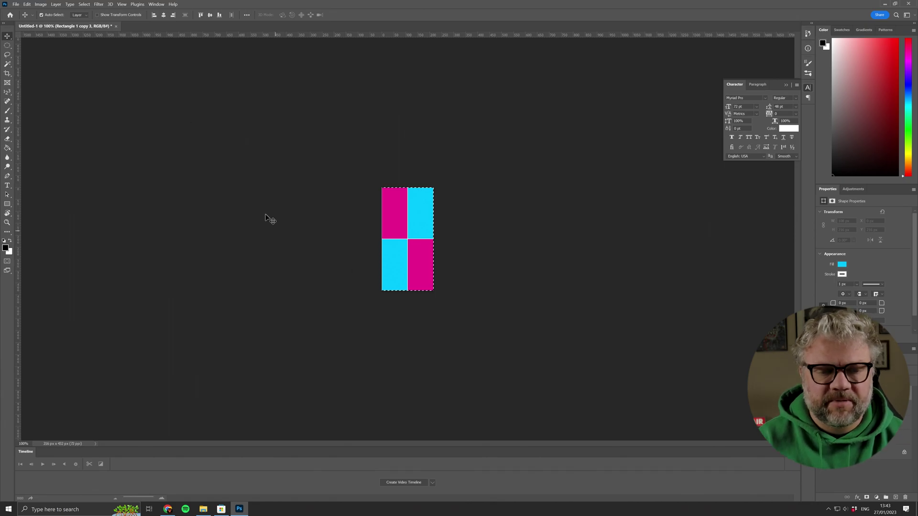
# Start a new document with width 216*6 (1296 px), then begin editing the height
pyautogui.click(16, 4)
pyautogui.click(23, 11)
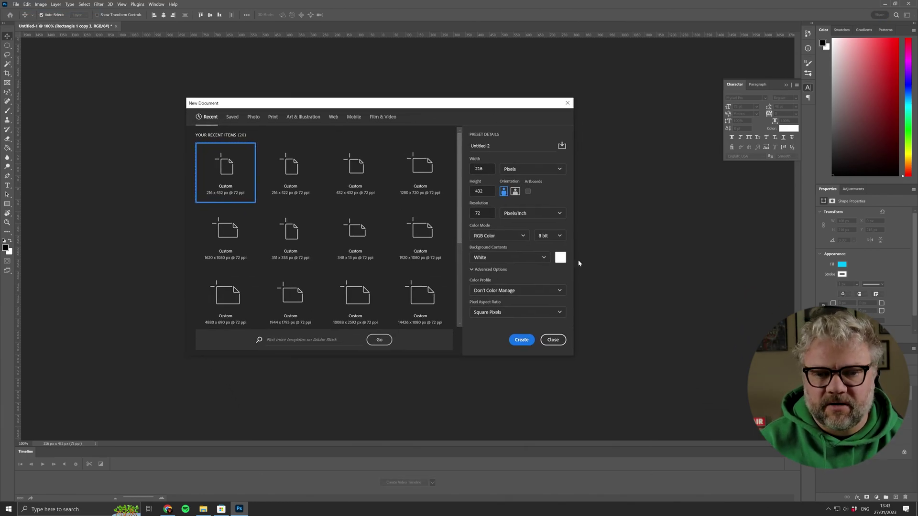
pyautogui.click(483, 165)
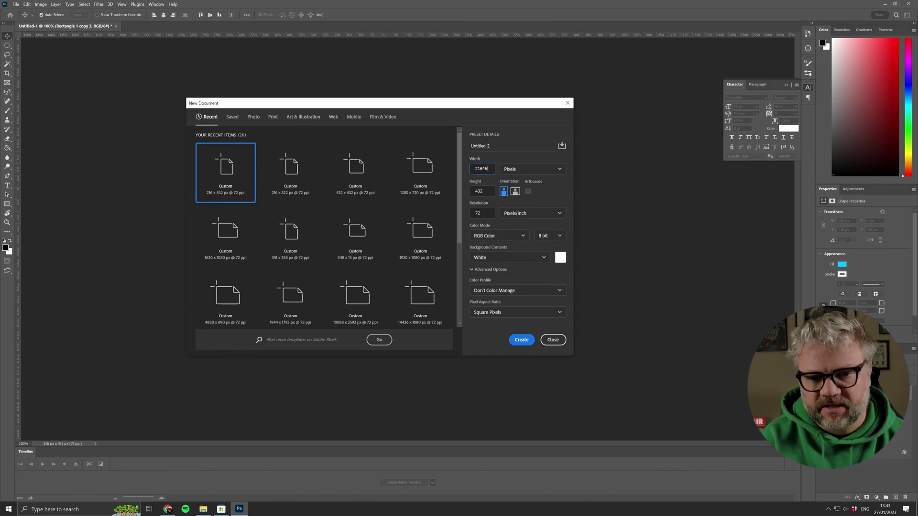
pyautogui.press('Tab')
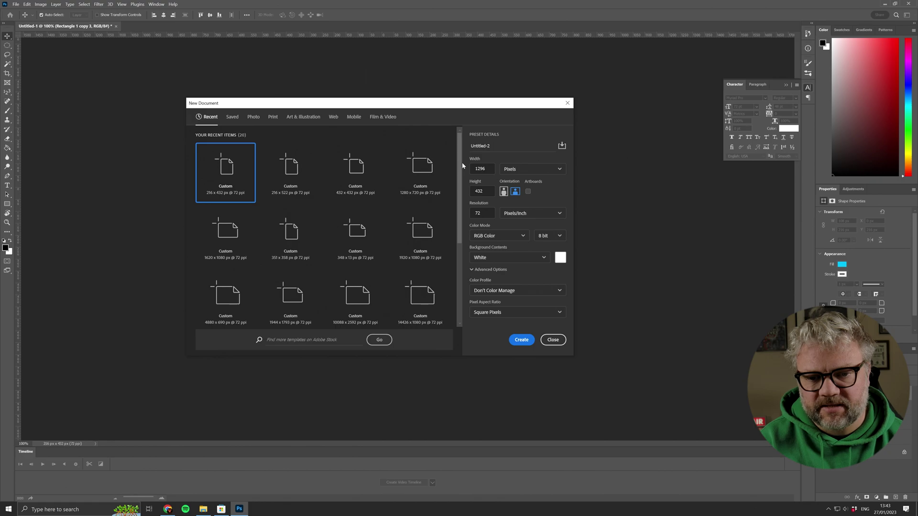
pyautogui.click(485, 192)
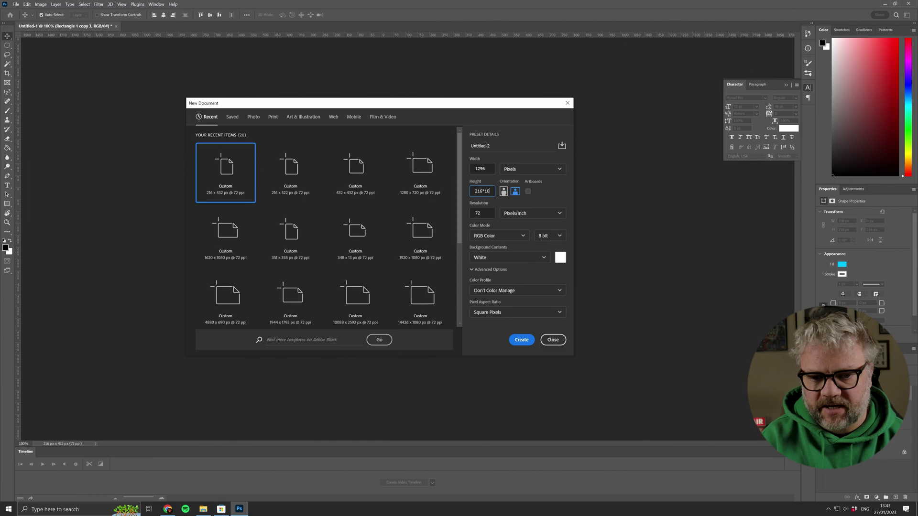
# Enter height 216*10 (2160 px) and create the 1296 × 2160 document
pyautogui.write('216*10')
pyautogui.press('Return')
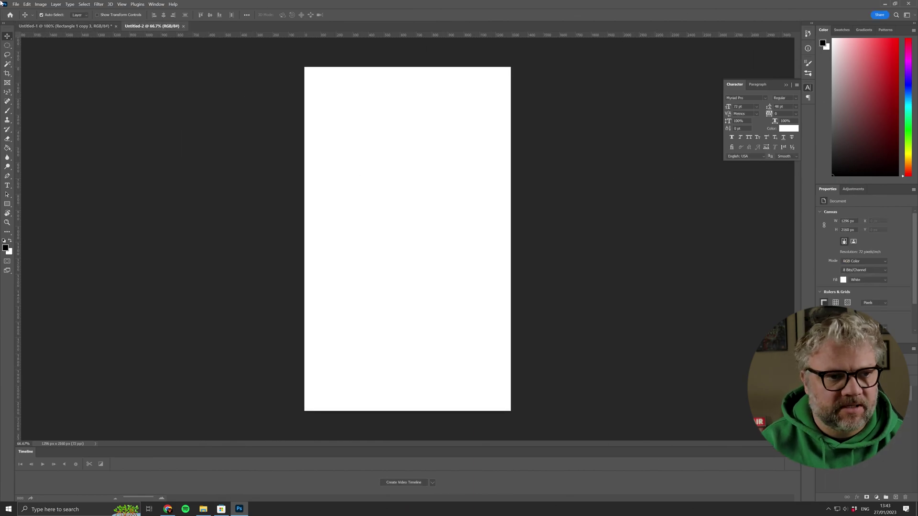
pyautogui.click(41, 5)
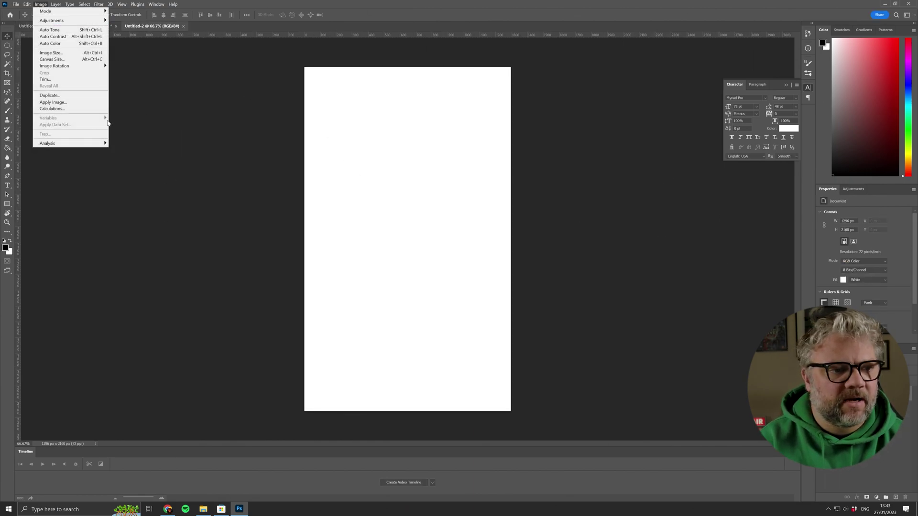
pyautogui.click(430, 191)
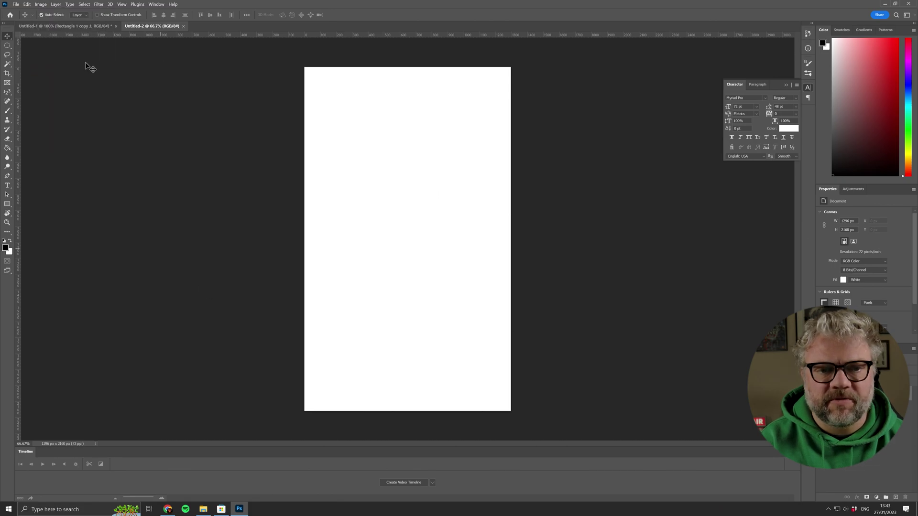
# Add a Pattern Fill layer using the pink-and-cyan checkerboard pattern
pyautogui.click(56, 4)
pyautogui.moveTo(72, 86)
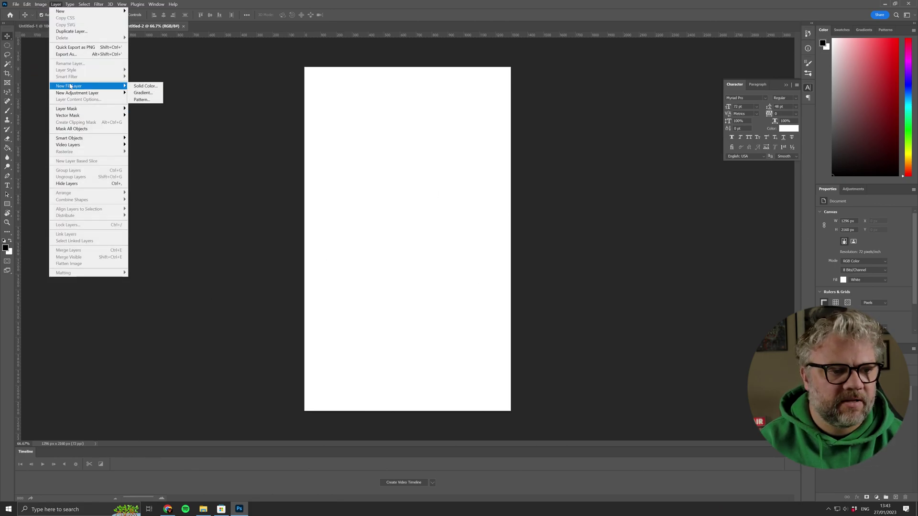
pyautogui.click(154, 100)
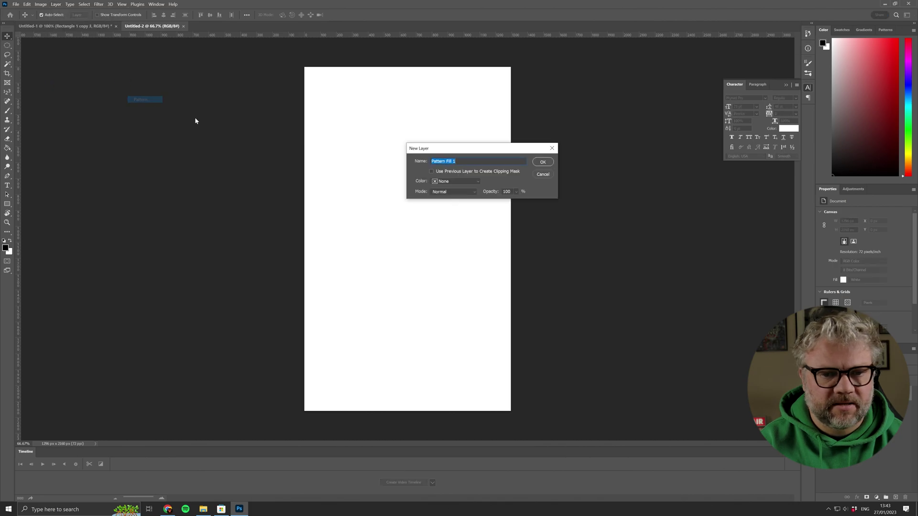
pyautogui.click(543, 163)
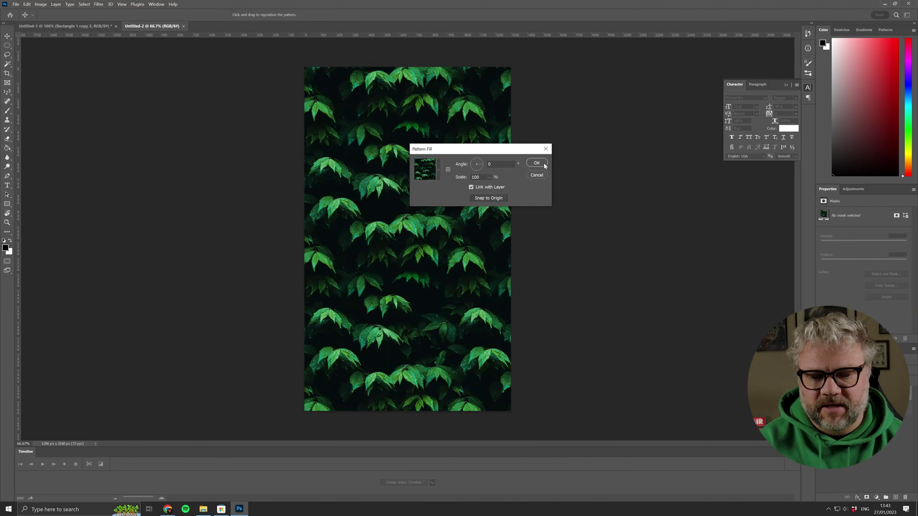
pyautogui.click(440, 170)
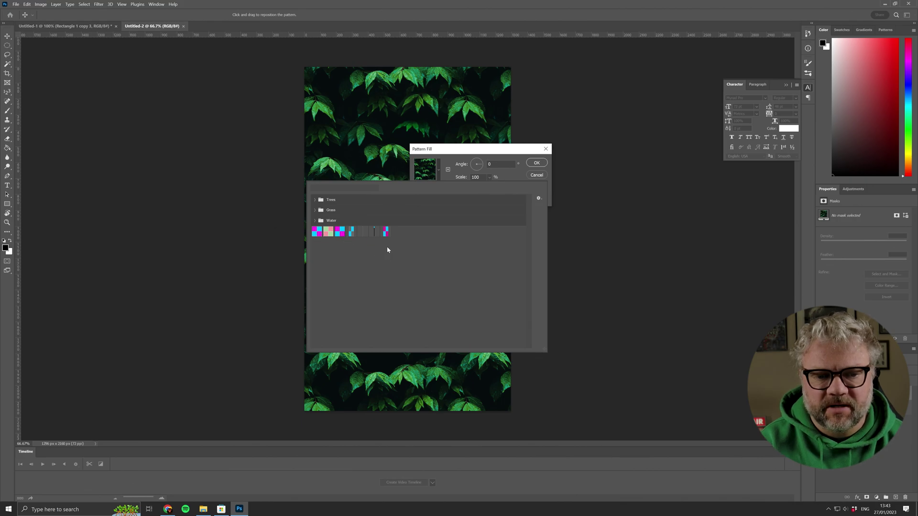
pyautogui.click(385, 231)
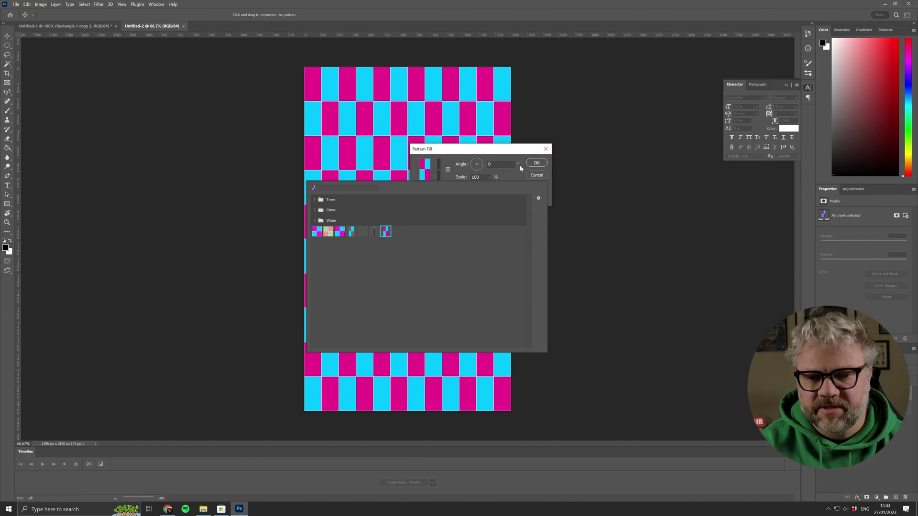
pyautogui.click(528, 173)
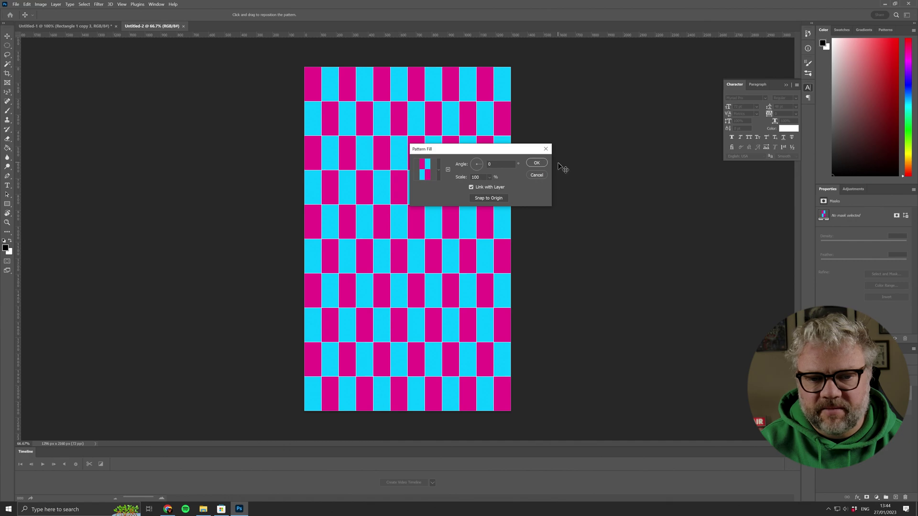
pyautogui.click(544, 164)
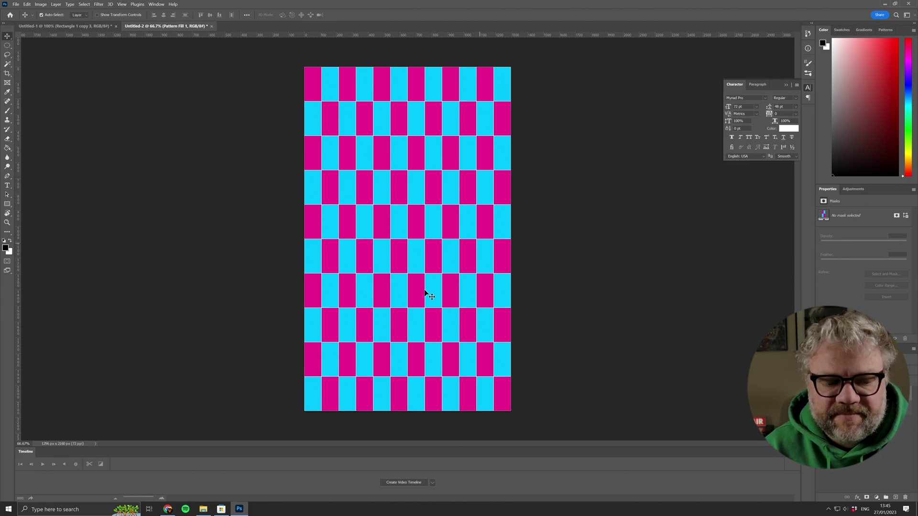
# Scroll the pixl.live services page to the pixl grid generator section and select its URL
pyautogui.click(167, 509)
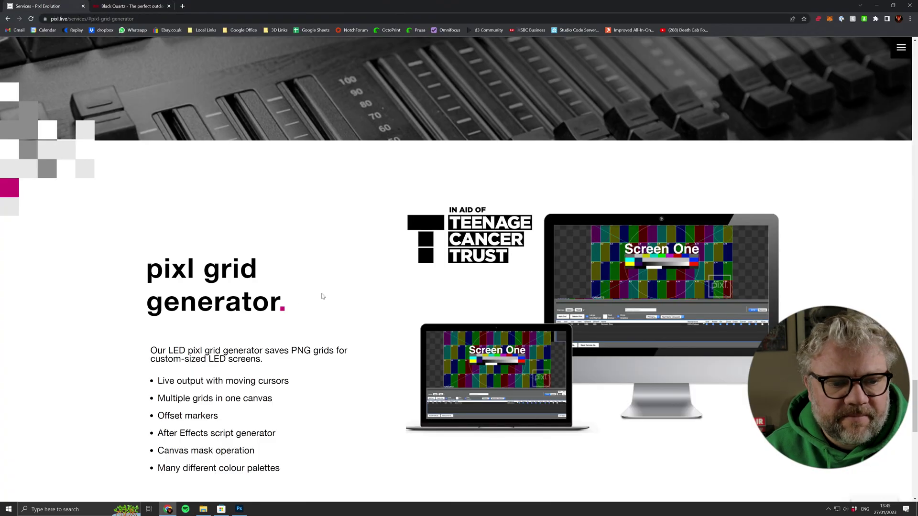
pyautogui.scroll(-2, 338, 296)
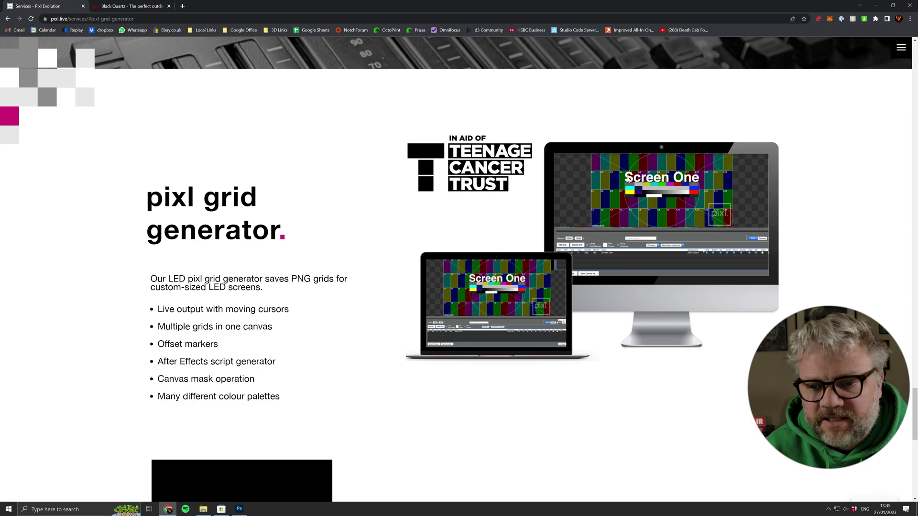
pyautogui.click(239, 509)
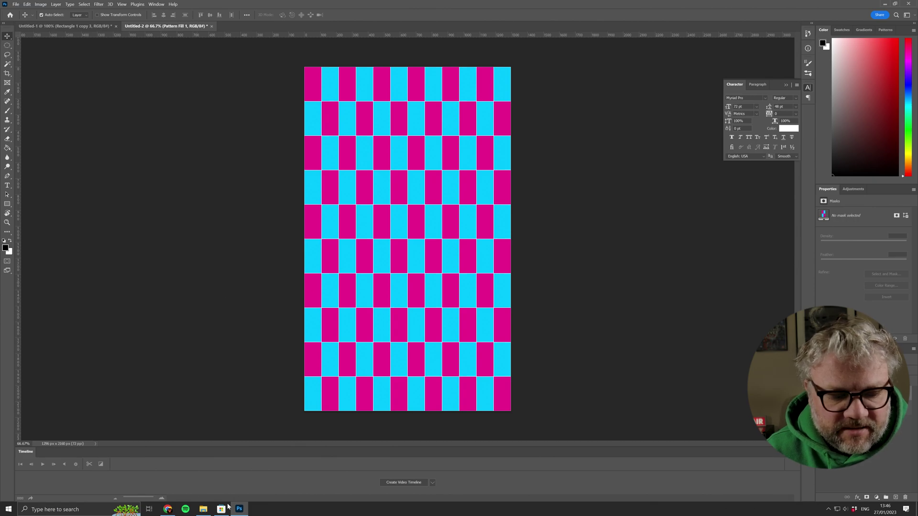
pyautogui.click(167, 509)
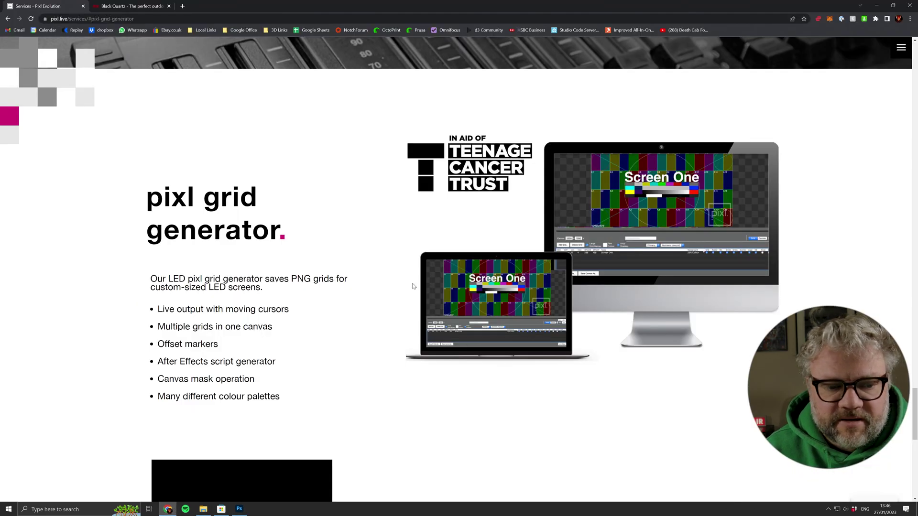
pyautogui.scroll(-8, 382, 273)
pyautogui.scroll(3, 430, 344)
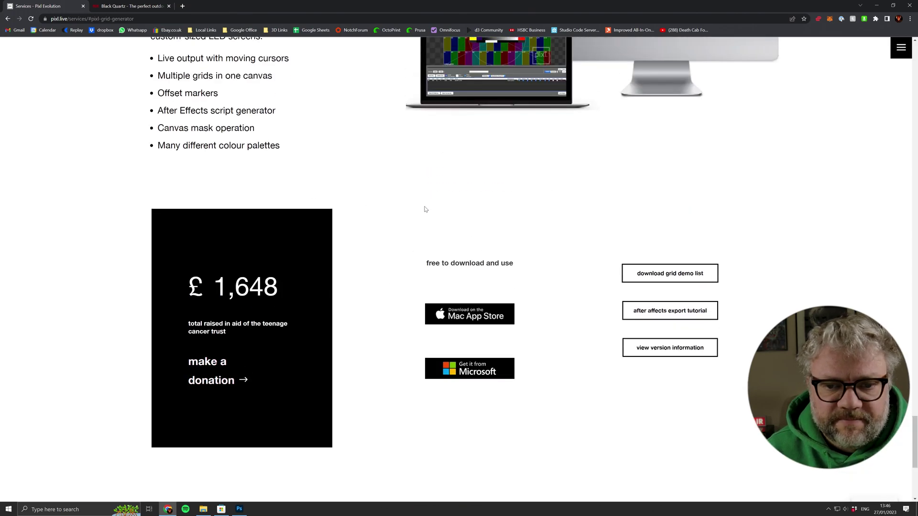
pyautogui.scroll(1, 187, 322)
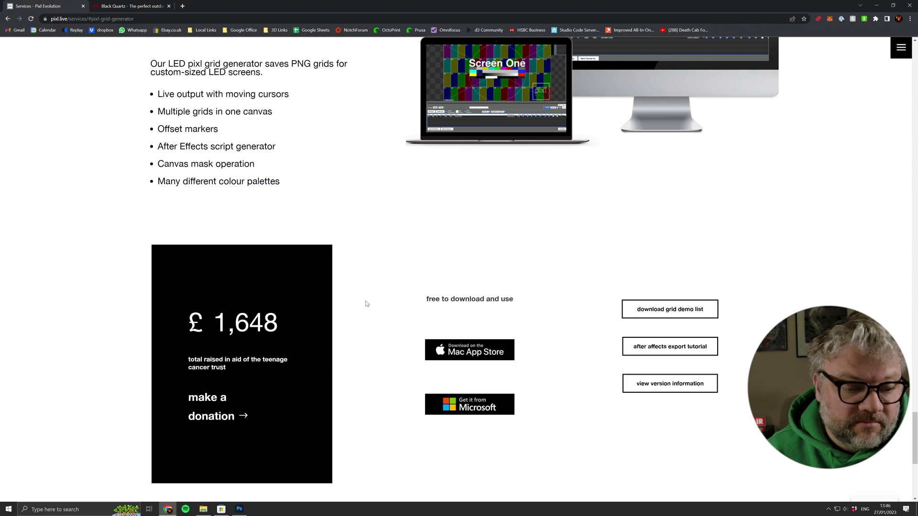
pyautogui.scroll(5, 396, 305)
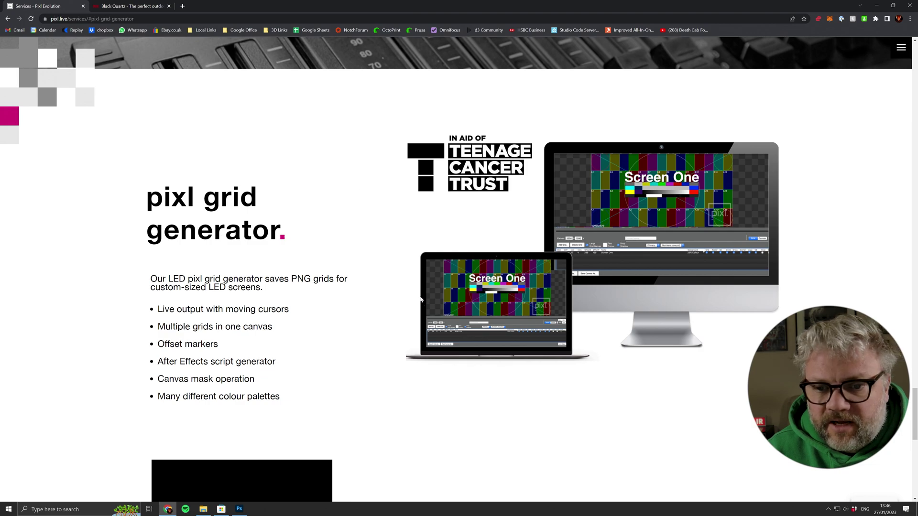
pyautogui.hotkey('ctrl', 'l')
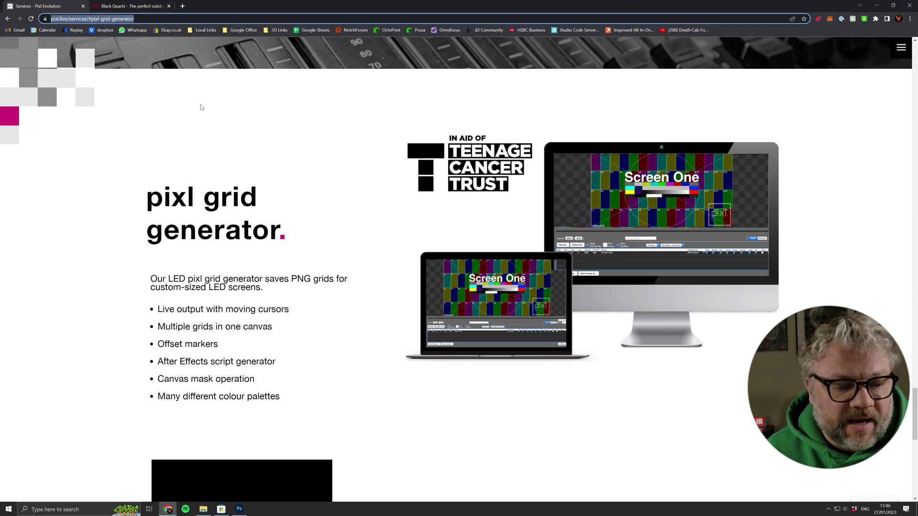
# Bring the pixl grid Microsoft Store page to the front and reposition its window
pyautogui.click(221, 509)
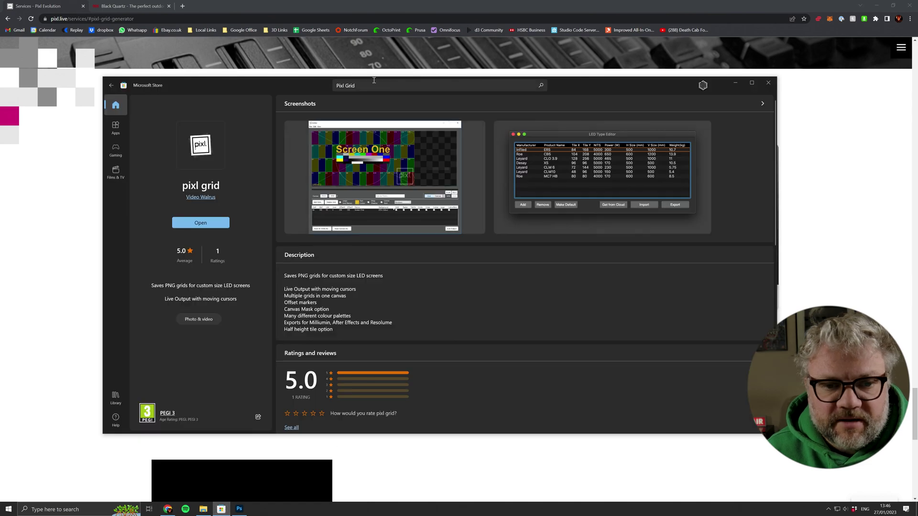
pyautogui.click(369, 72)
pyautogui.moveTo(146, 197); pyautogui.dragTo(257, 198)
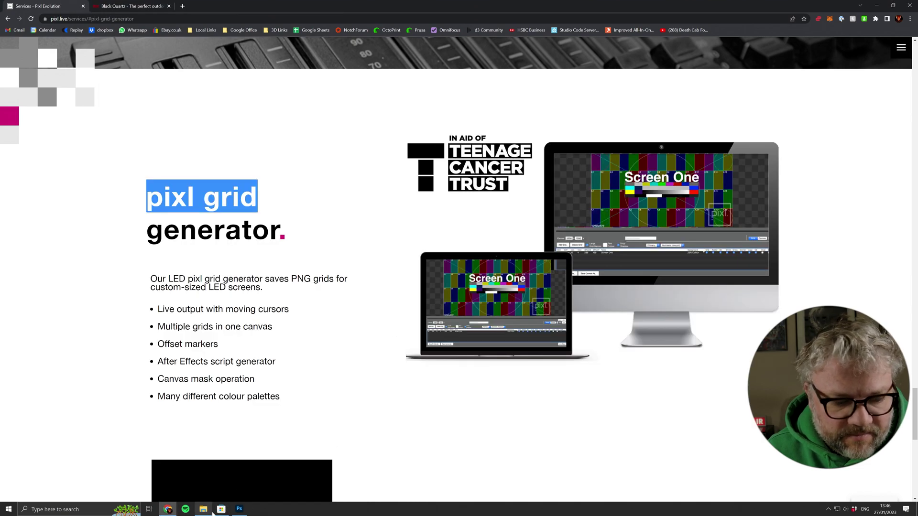
pyautogui.click(220, 509)
pyautogui.click(452, 71)
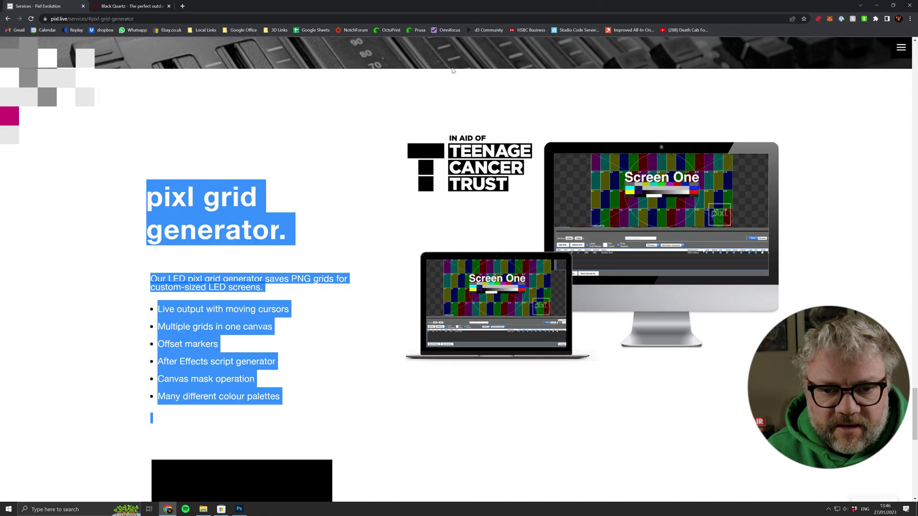
pyautogui.click(221, 509)
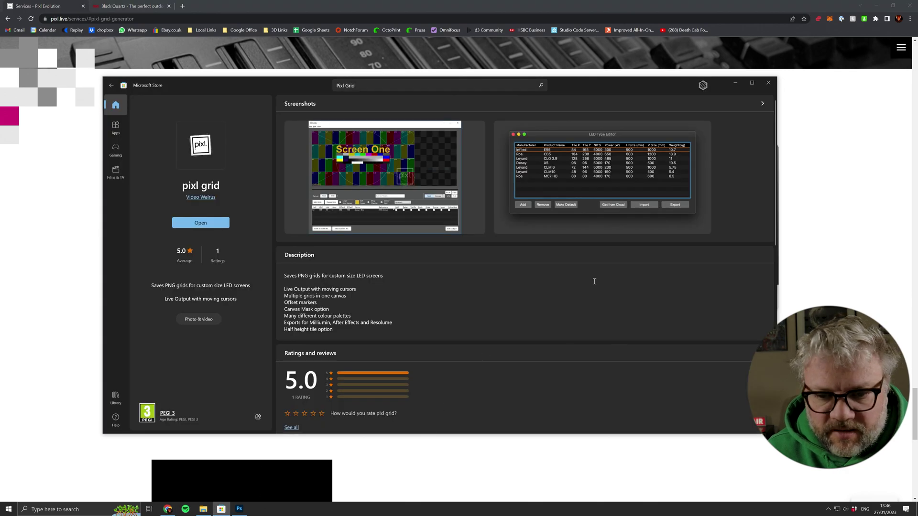
pyautogui.moveTo(319, 87); pyautogui.dragTo(316, 58)
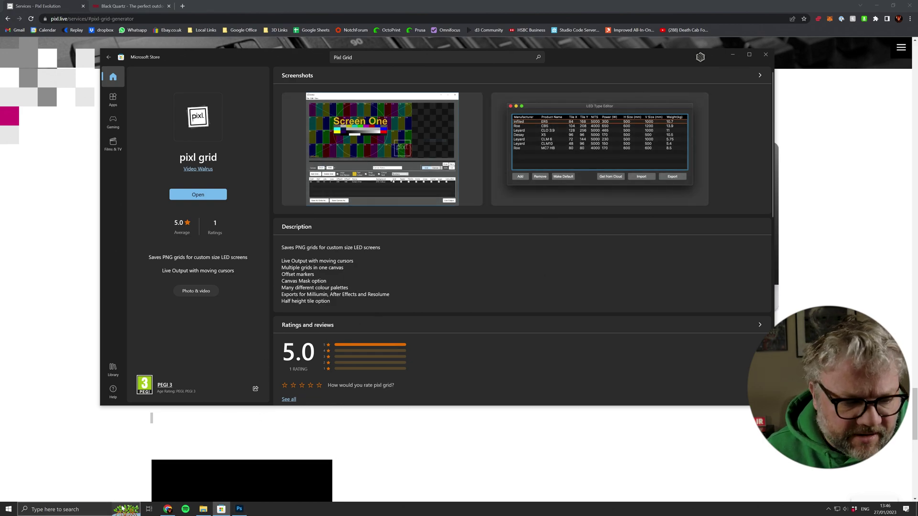
# Search Windows for 'pixl' and launch the pixl Grid app
pyautogui.click(62, 509)
pyautogui.write('pixel')
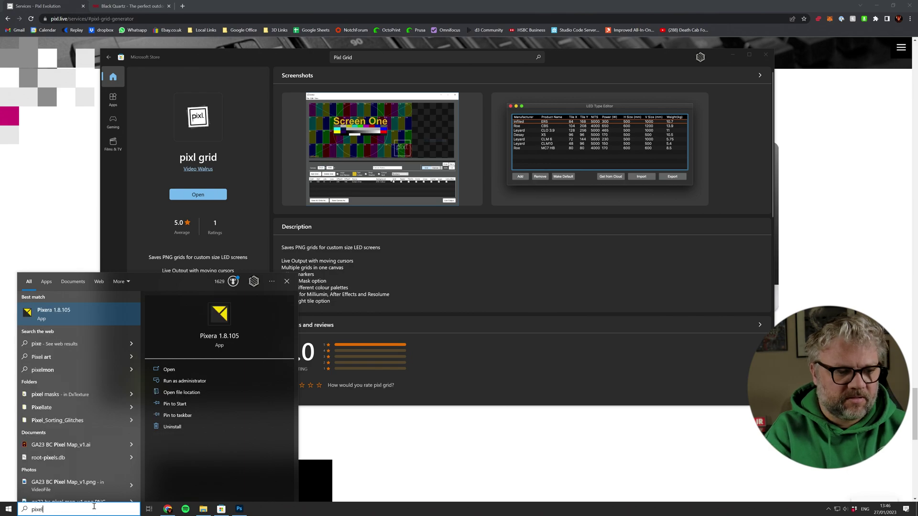
pyautogui.press('BackSpace')
pyautogui.press('BackSpace')
pyautogui.write('l')
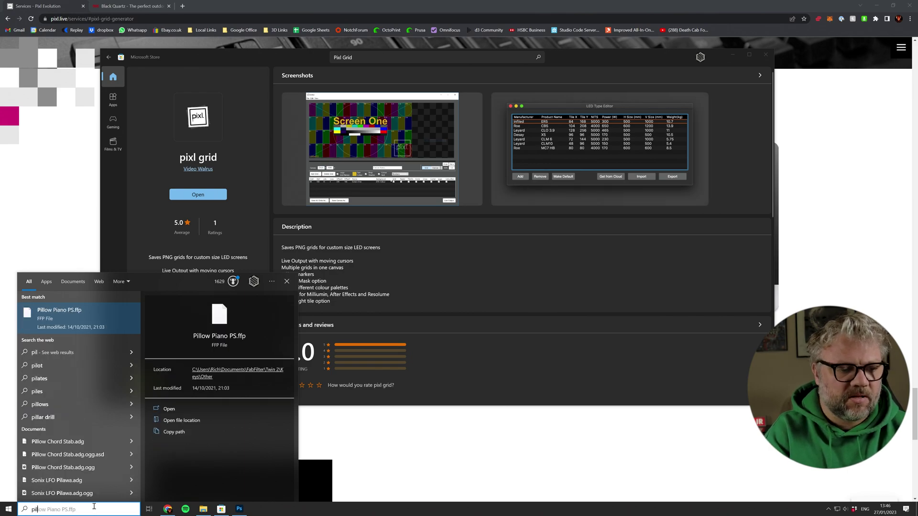
pyautogui.press('BackSpace')
pyautogui.write('xl')
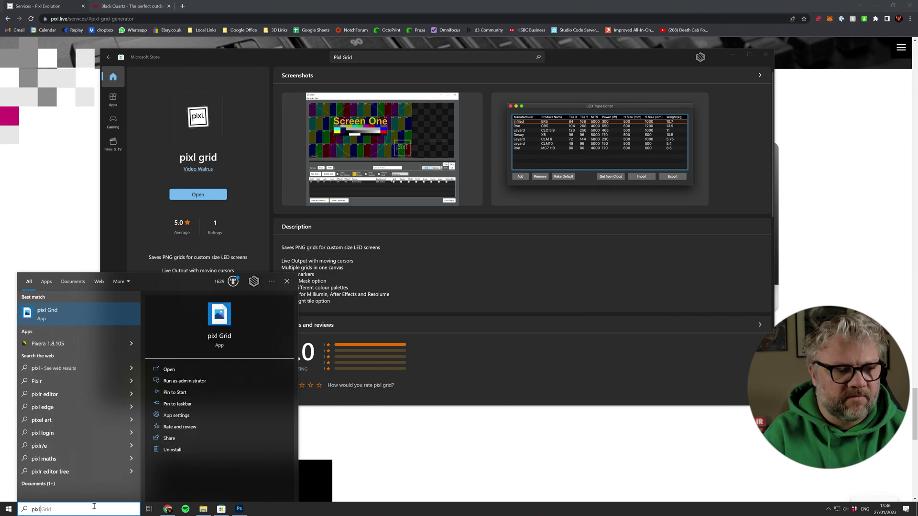
pyautogui.press('Return')
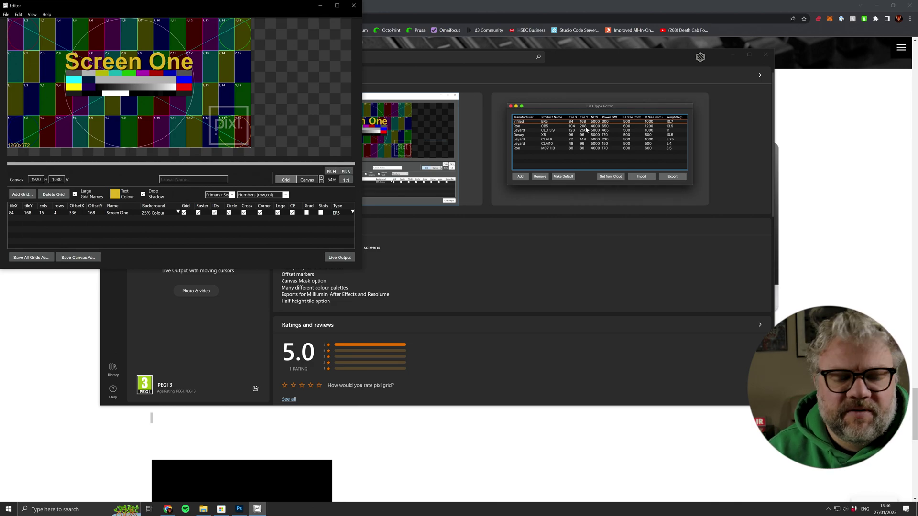
# Close the Store, minimise the browser, and maximise the pixl Grid Editor window
pyautogui.moveTo(254, 8); pyautogui.dragTo(507, 121)
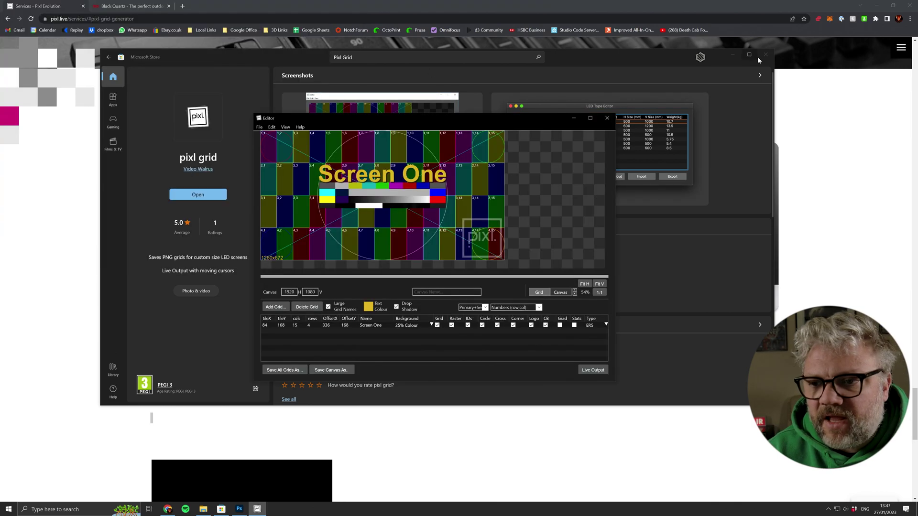
pyautogui.click(764, 55)
pyautogui.click(877, 5)
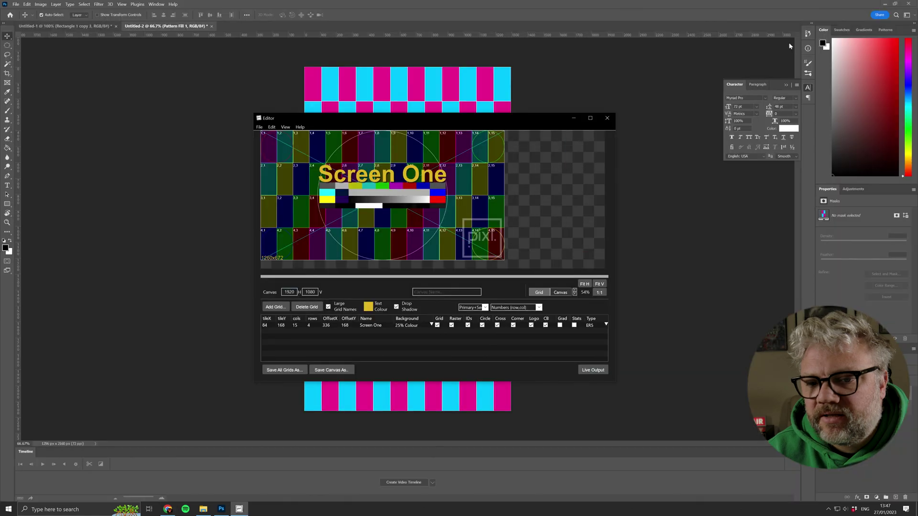
pyautogui.click(590, 118)
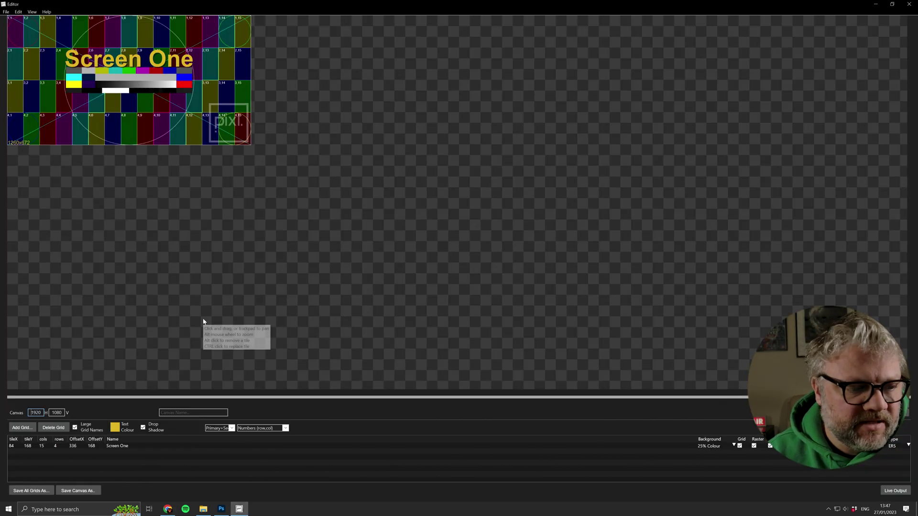
# Set Screen One's tiles to 108 × 216 and its columns to 12
pyautogui.click(15, 448)
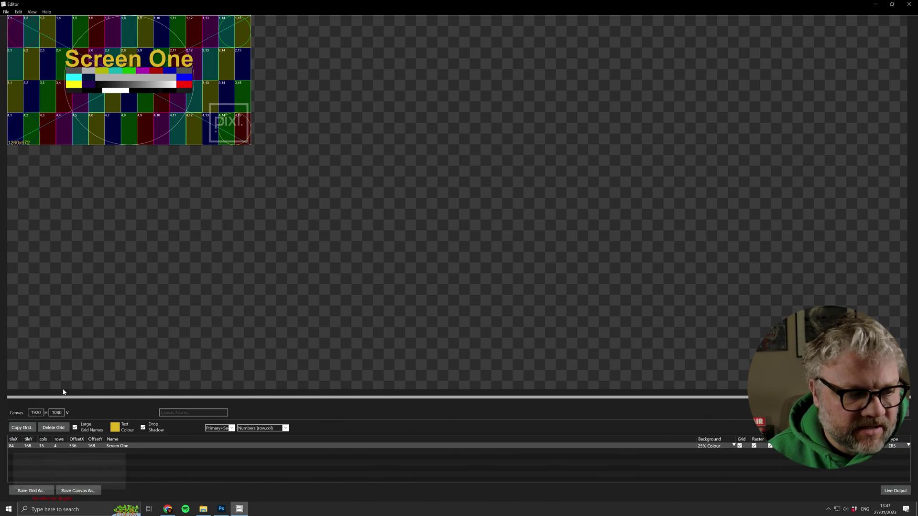
pyautogui.click(12, 446)
pyautogui.write('108')
pyautogui.press('Return')
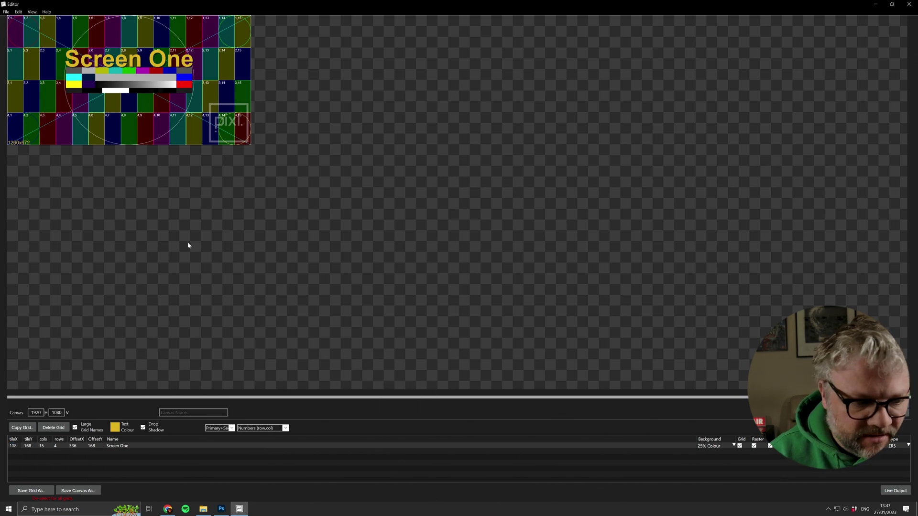
pyautogui.click(29, 447)
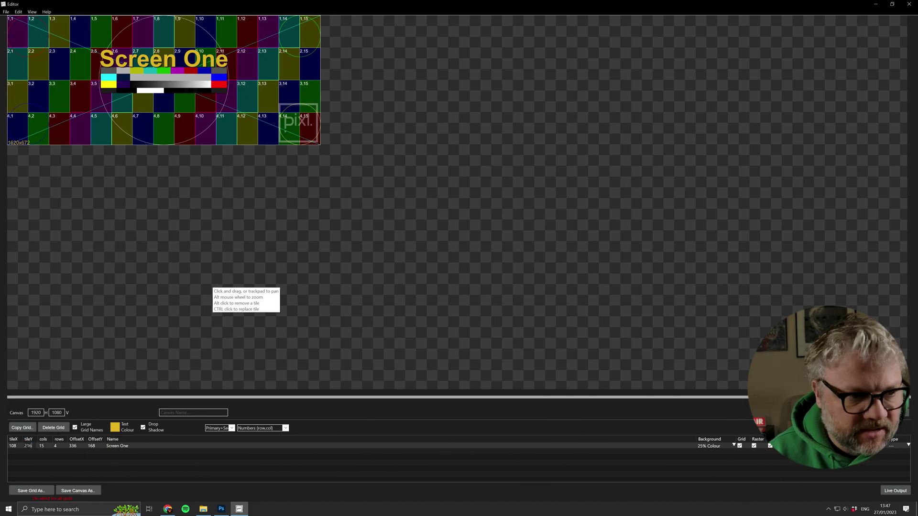
pyautogui.press('Return')
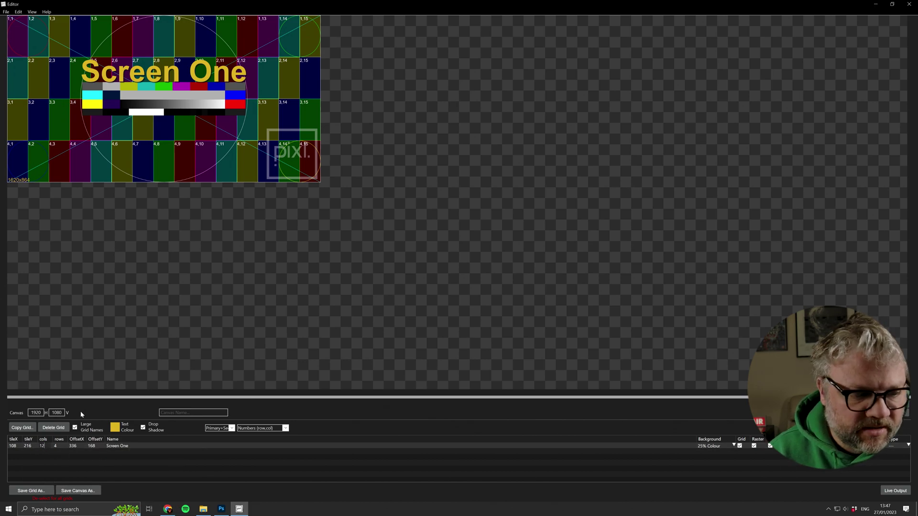
pyautogui.click(59, 447)
# Set the grid to 10 rows
pyautogui.write('10')
pyautogui.press('Return')
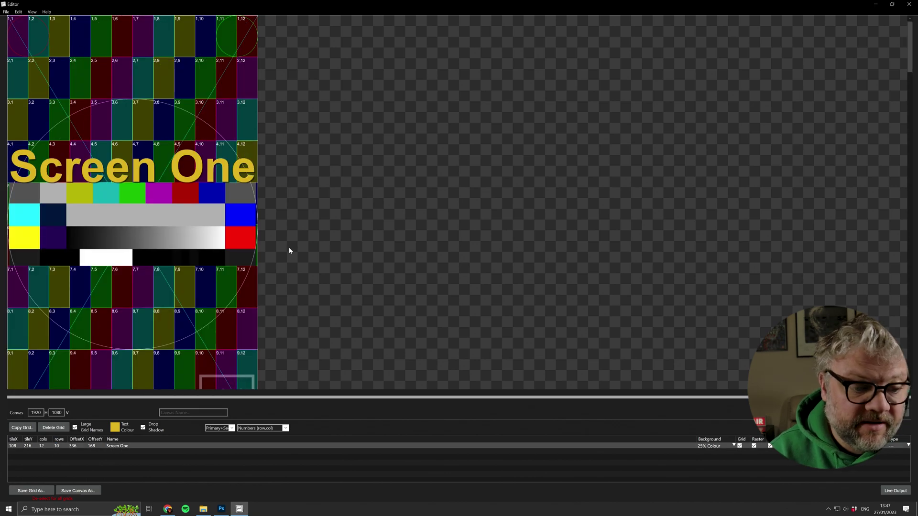
pyautogui.scroll(-3, 184, 364)
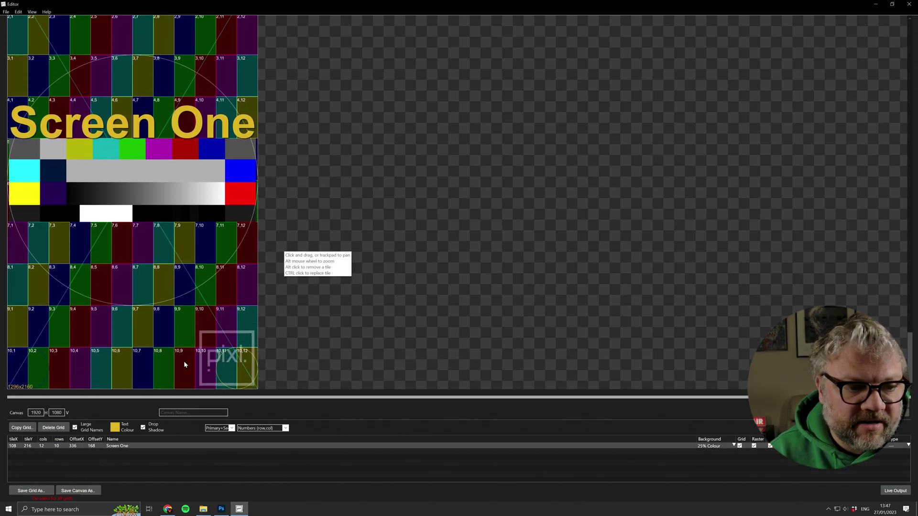
pyautogui.scroll(3, 184, 362)
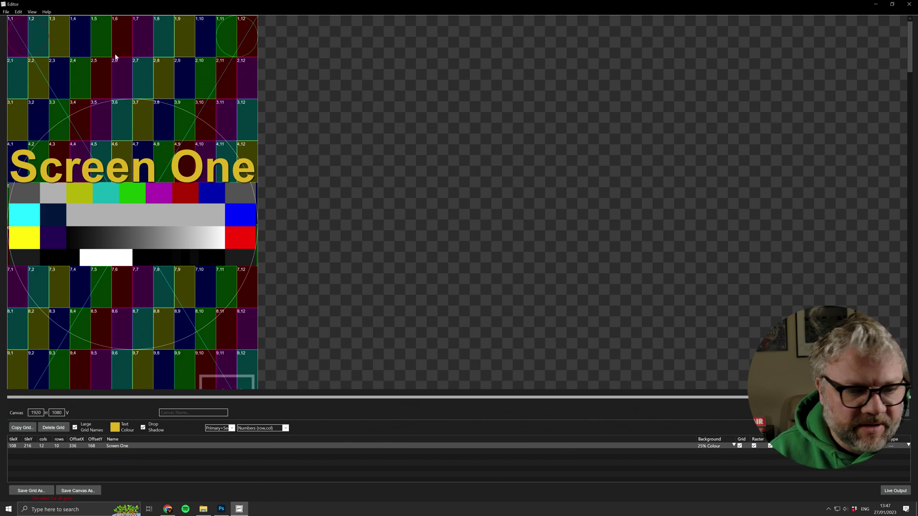
# Change the grid's Name cell from 'Screen One' to '6 Towers'
pyautogui.doubleClick(112, 448)
pyautogui.write('6 Towers')
pyautogui.press('Return')
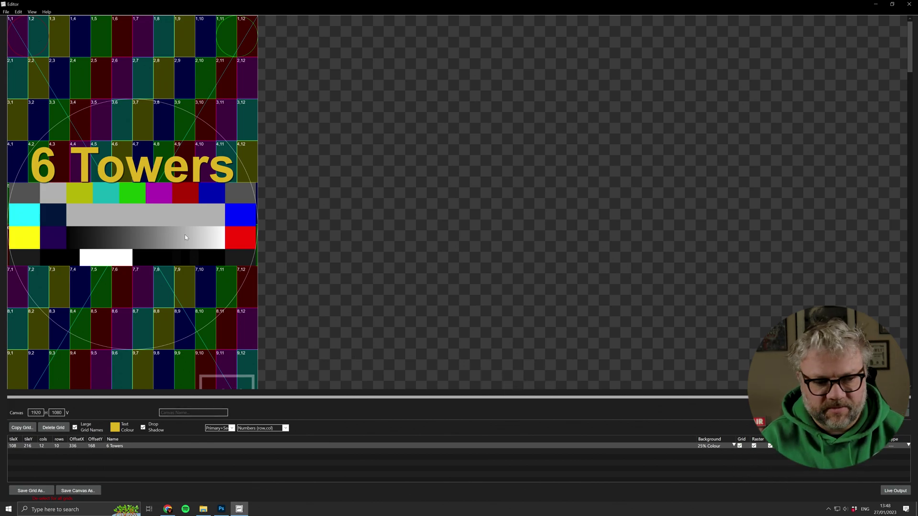
pyautogui.scroll(-2, 262, 325)
pyautogui.scroll(-2, 261, 325)
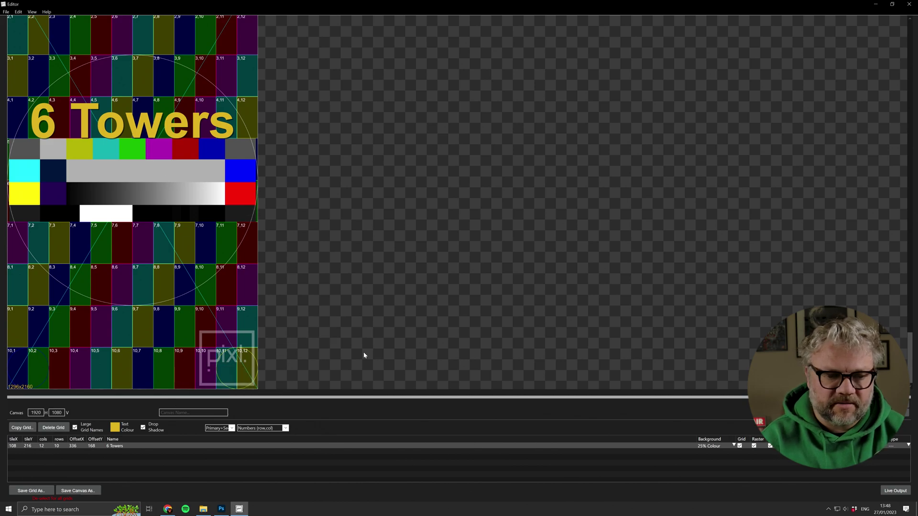
# In Preferences, drop the desktop hive logo PNG onto 'Drop Logo Here' as the temporary logo
pyautogui.click(6, 11)
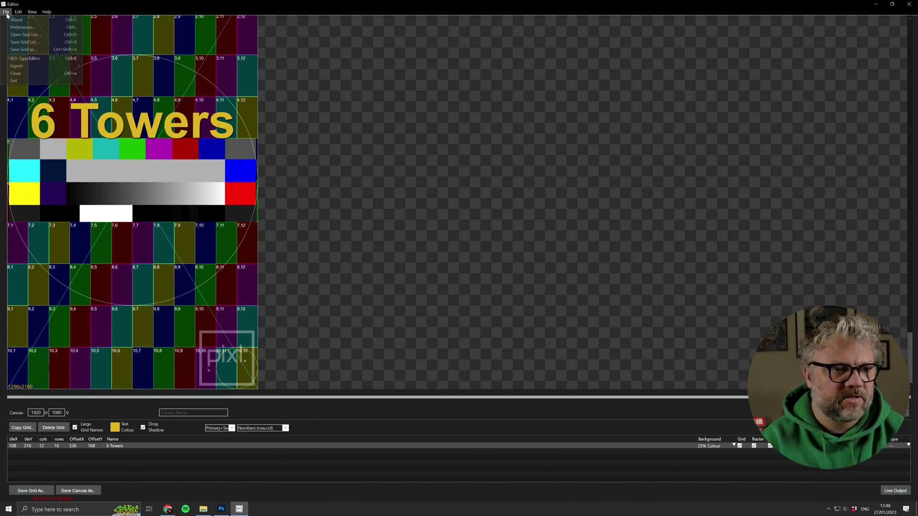
pyautogui.click(23, 27)
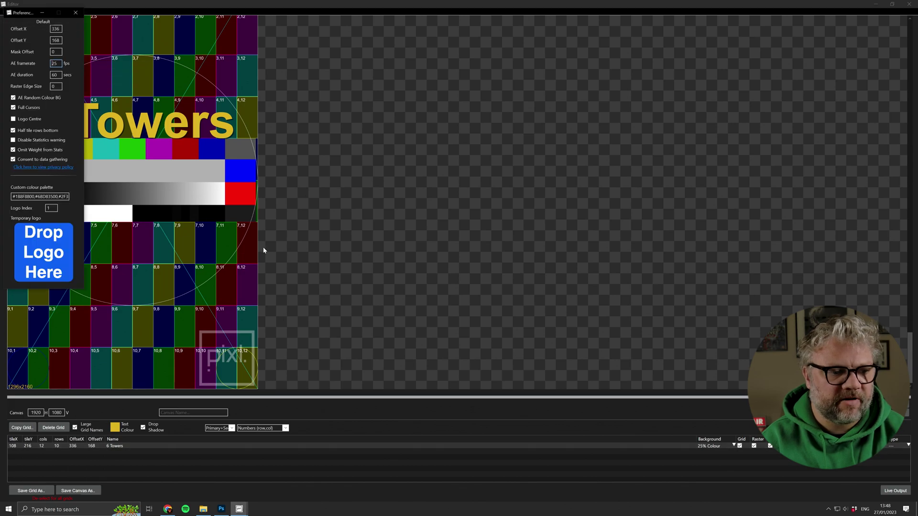
pyautogui.moveTo(29, 14); pyautogui.dragTo(242, 61)
pyautogui.click(203, 509)
pyautogui.moveTo(269, 103); pyautogui.dragTo(505, 342)
pyautogui.click(407, 60)
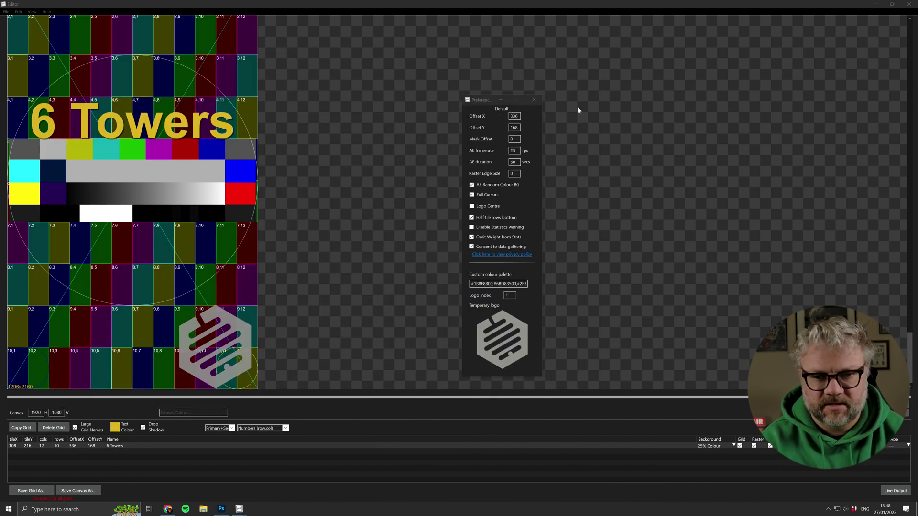
pyautogui.click(533, 100)
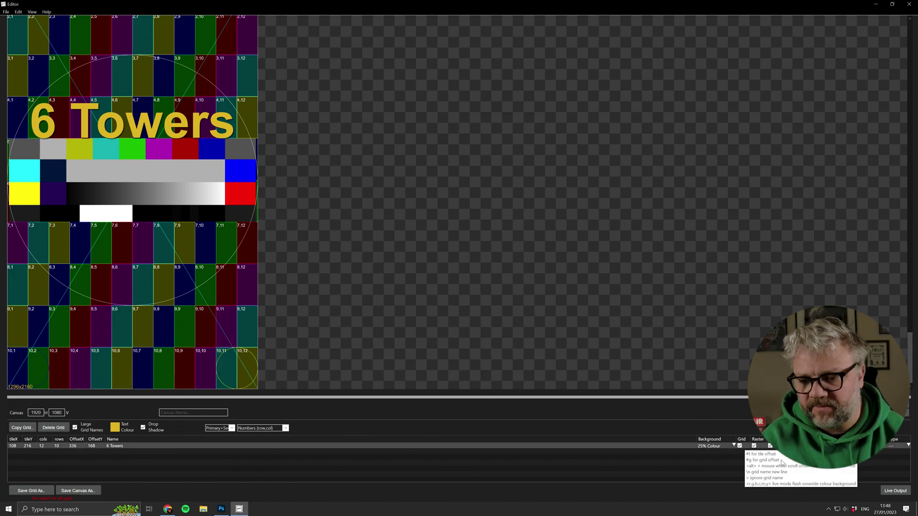
# Turn off the Grid and Raster options and start clearing the '6 Towers' name
pyautogui.click(739, 445)
pyautogui.click(754, 446)
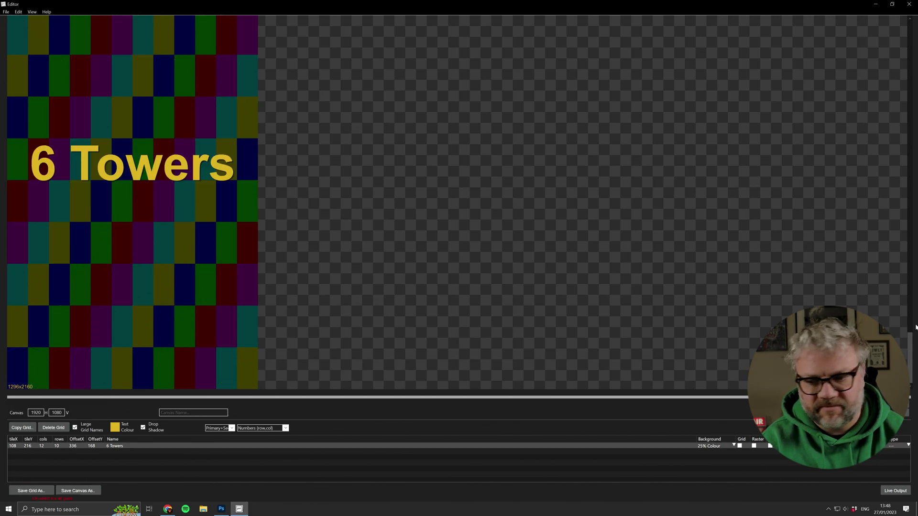
pyautogui.click(127, 443)
pyautogui.press('BackSpace')
# Leave the grid name empty, turn row,col labels and outlines back on, and make outlines White
pyautogui.press('Return')
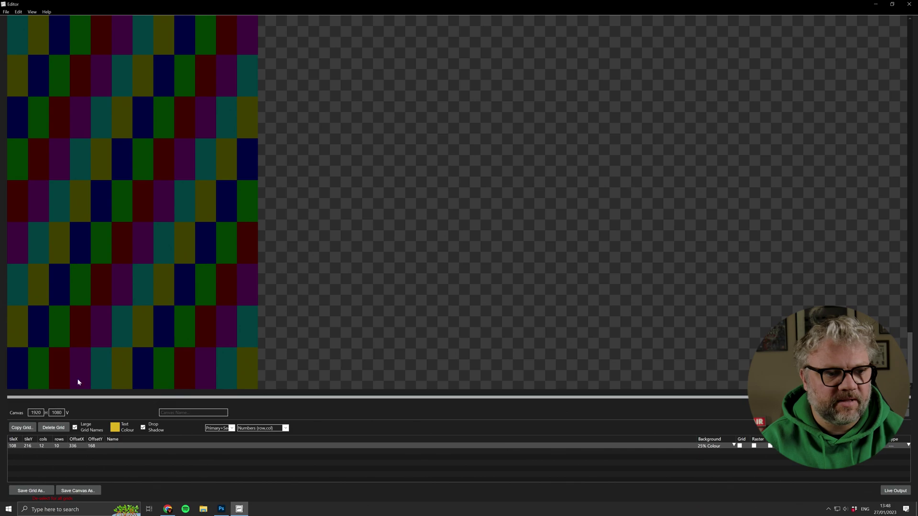
pyautogui.click(770, 446)
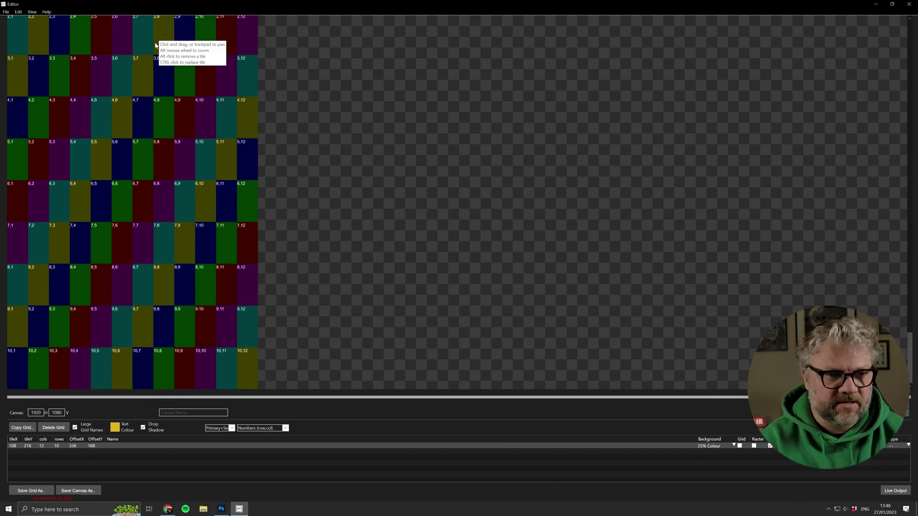
pyautogui.scroll(2, 167, 234)
pyautogui.scroll(1, 158, 244)
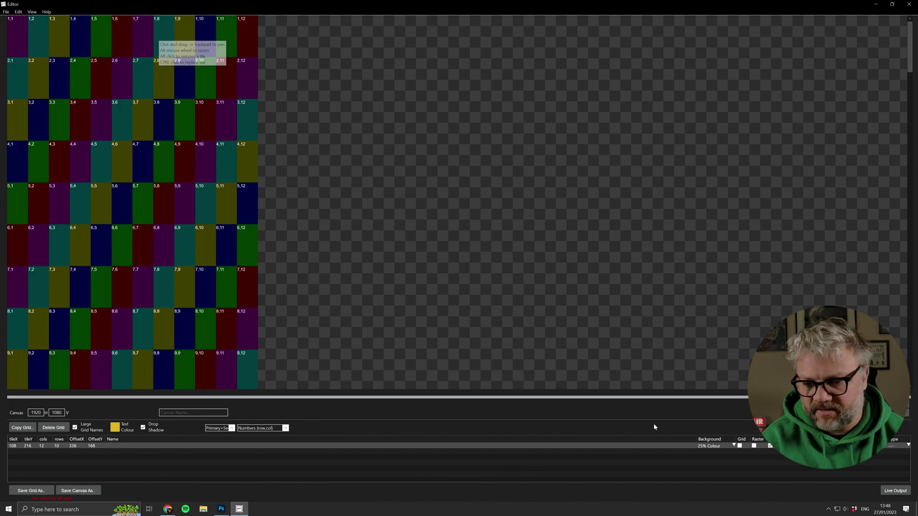
pyautogui.click(739, 446)
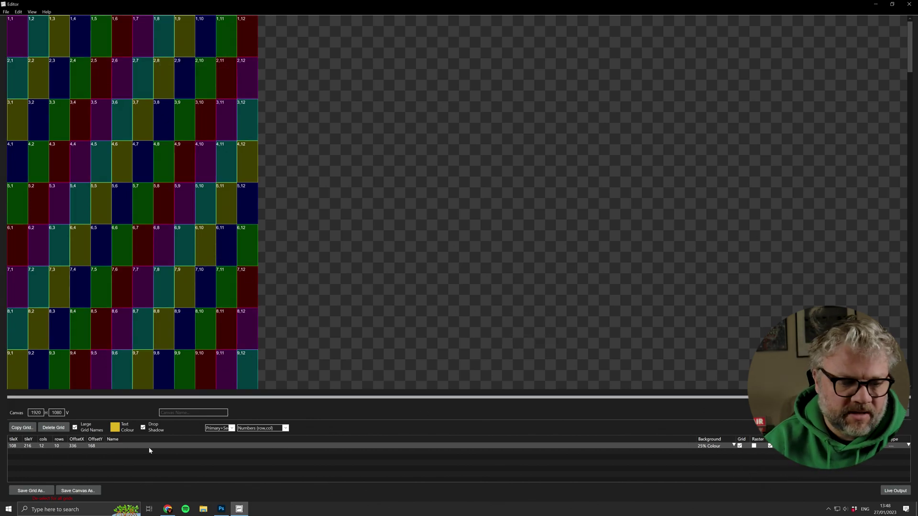
pyautogui.click(222, 427)
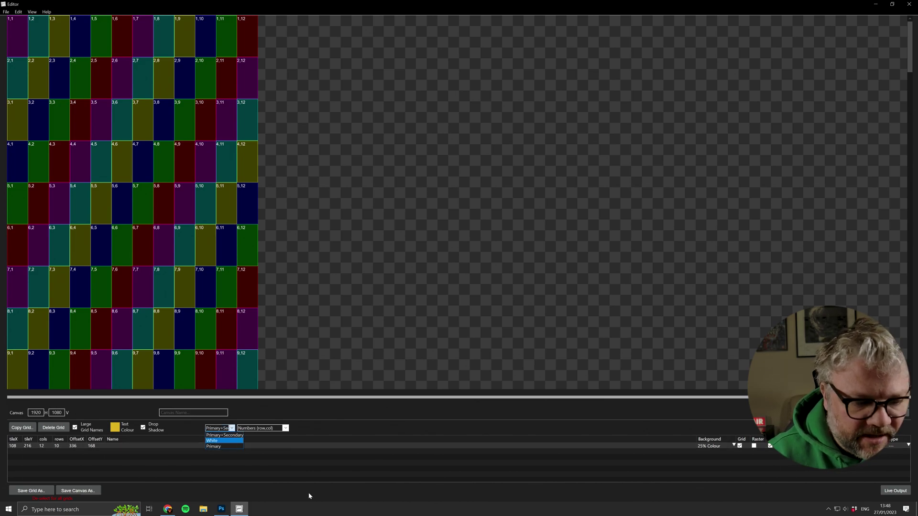
pyautogui.click(221, 441)
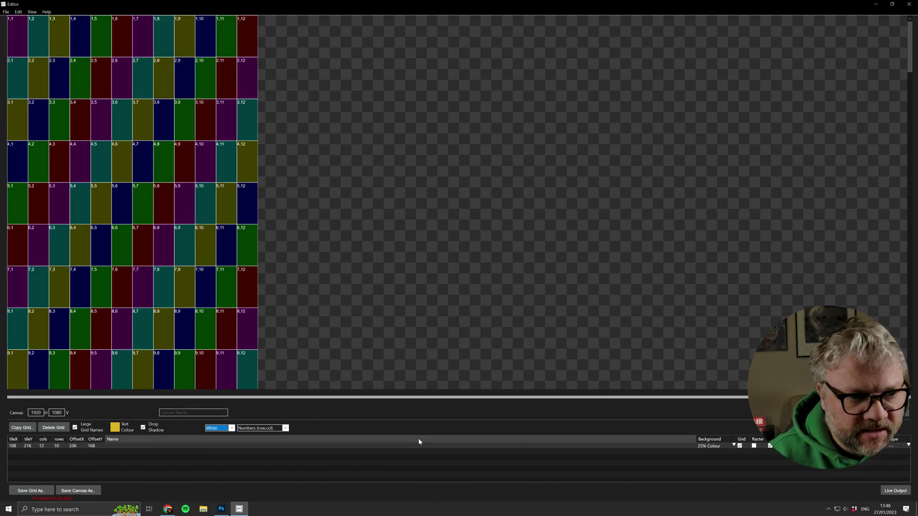
# Try the Full RGB and Fruit background schemes, then settle on Green/Blue
pyautogui.click(711, 446)
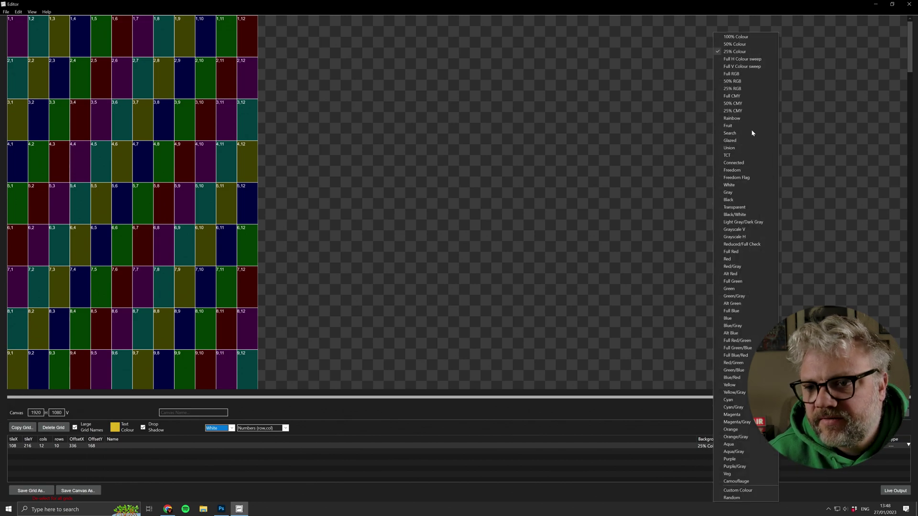
pyautogui.click(731, 73)
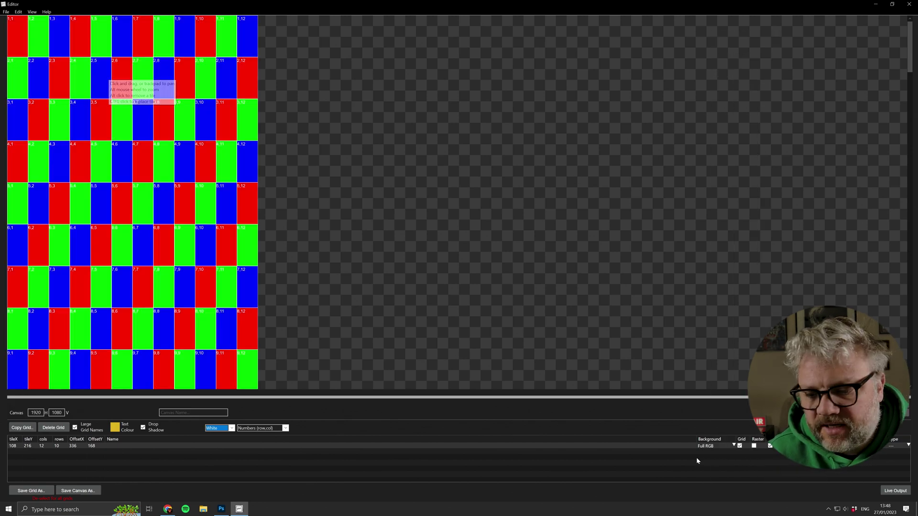
pyautogui.click(710, 447)
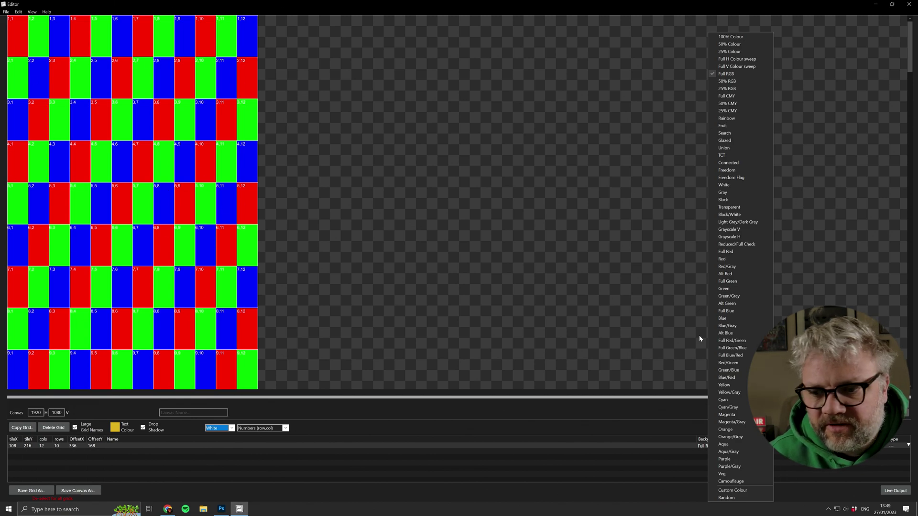
pyautogui.click(742, 126)
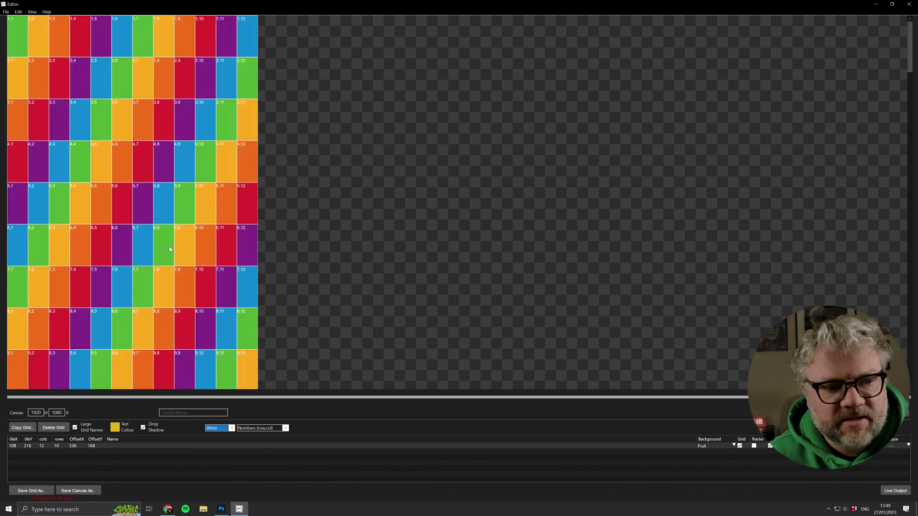
pyautogui.click(703, 445)
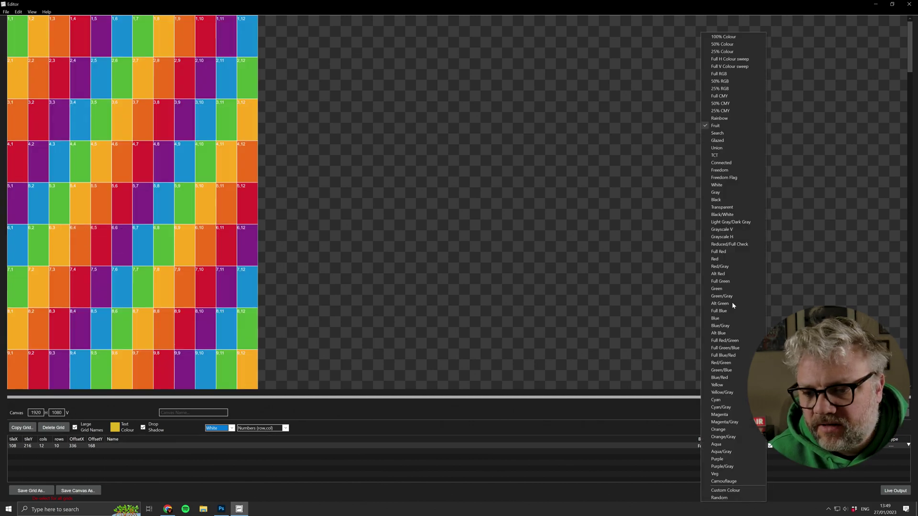
pyautogui.click(725, 371)
pyautogui.scroll(-1, 201, 282)
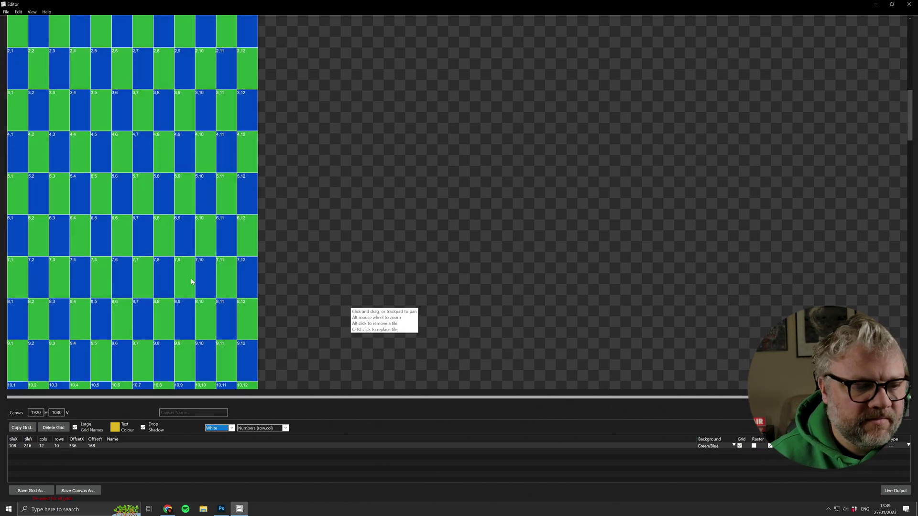
pyautogui.scroll(-3, 201, 282)
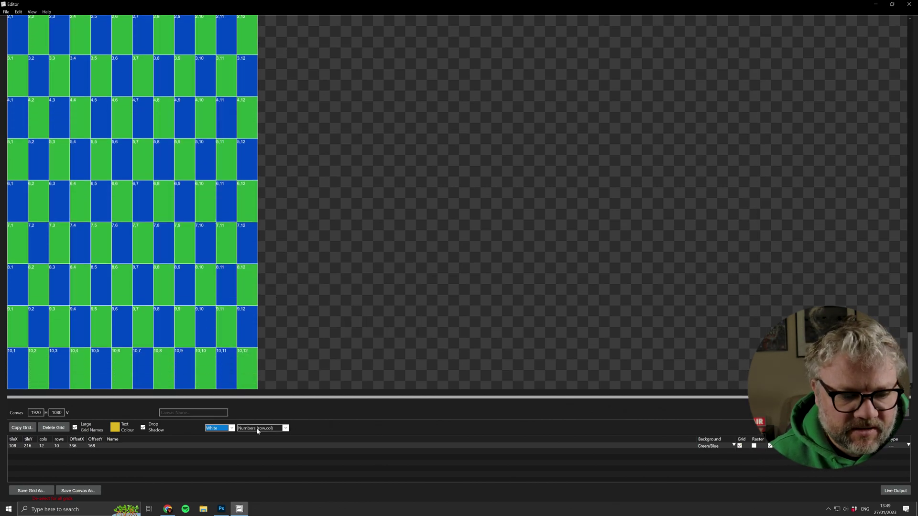
# Try col,row, row-letter and sequential tile labels, then settle on Numbers (row,col)
pyautogui.click(258, 429)
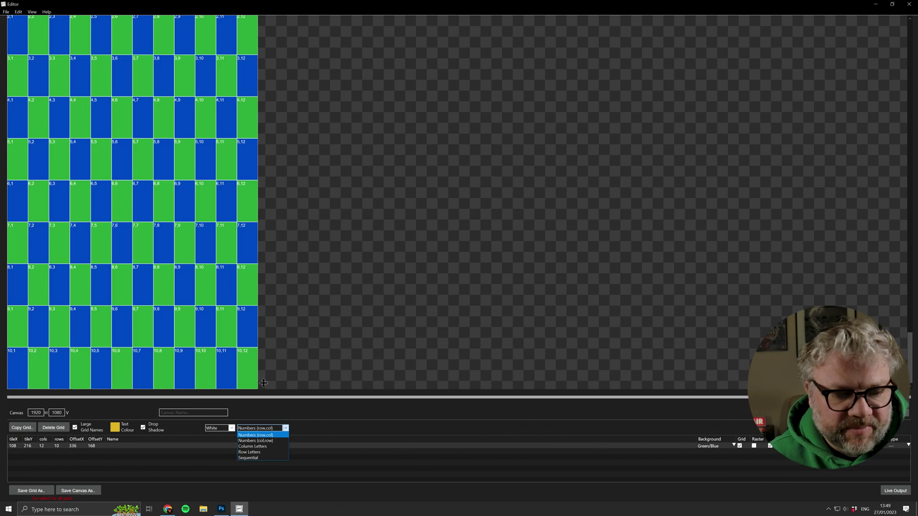
pyautogui.click(261, 441)
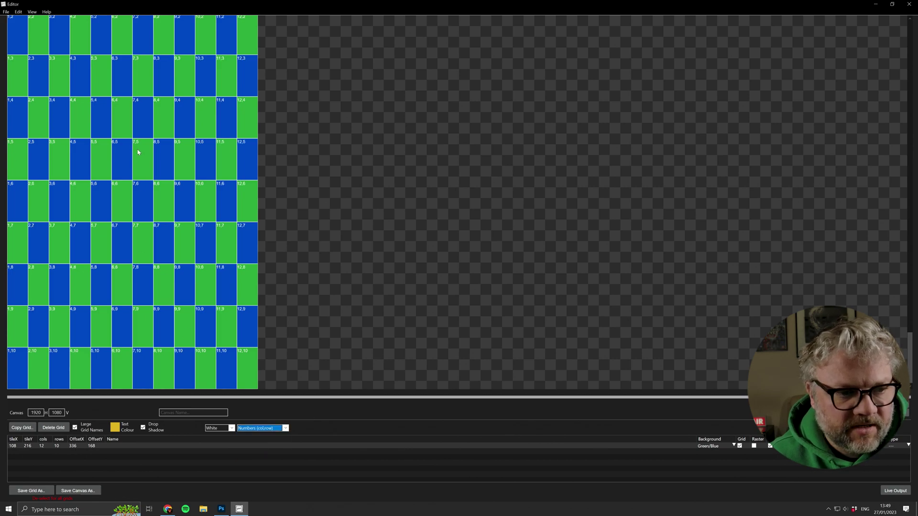
pyautogui.click(258, 429)
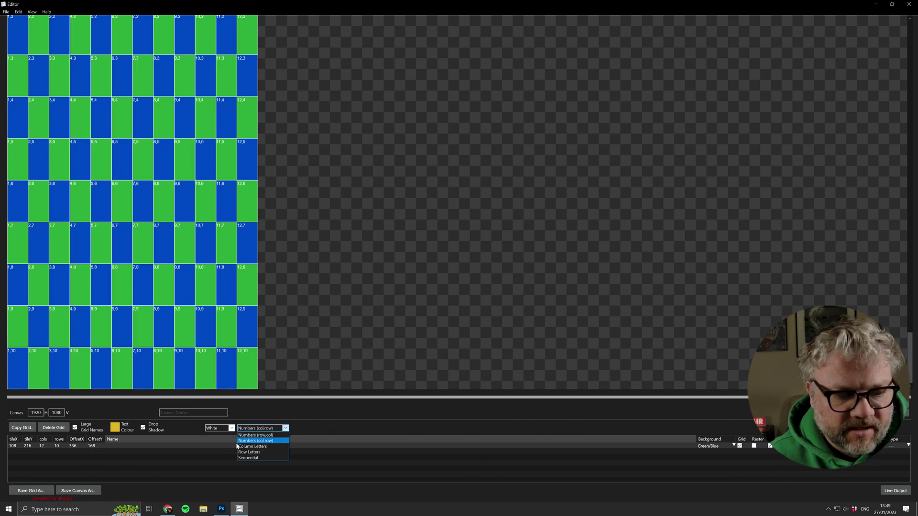
pyautogui.click(261, 452)
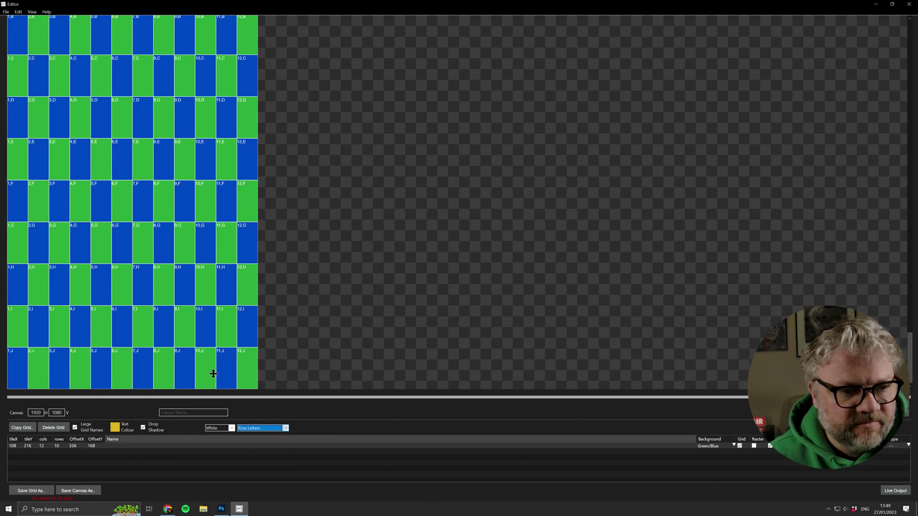
pyautogui.click(264, 430)
pyautogui.click(254, 458)
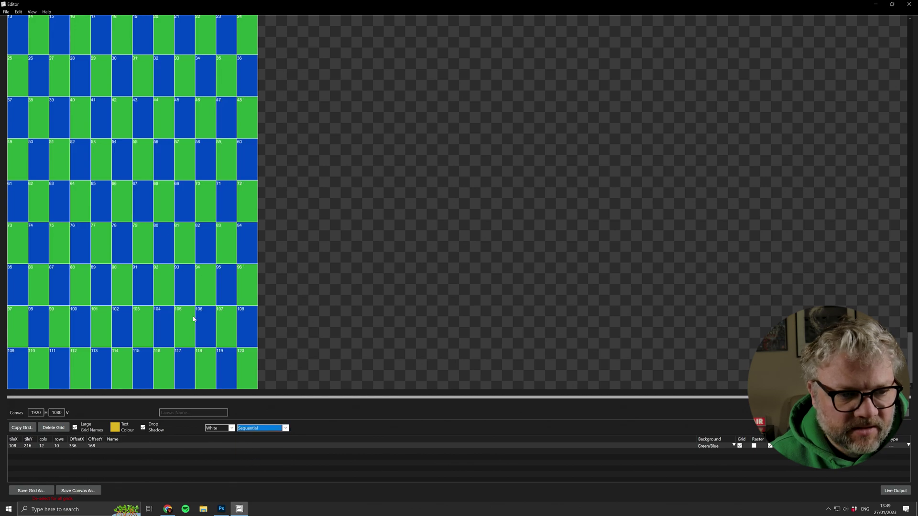
pyautogui.scroll(2, 138, 308)
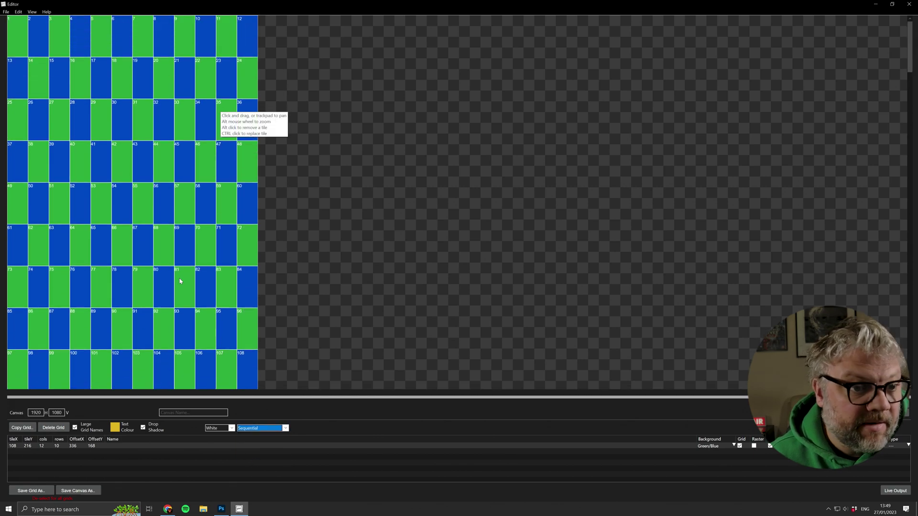
pyautogui.click(264, 428)
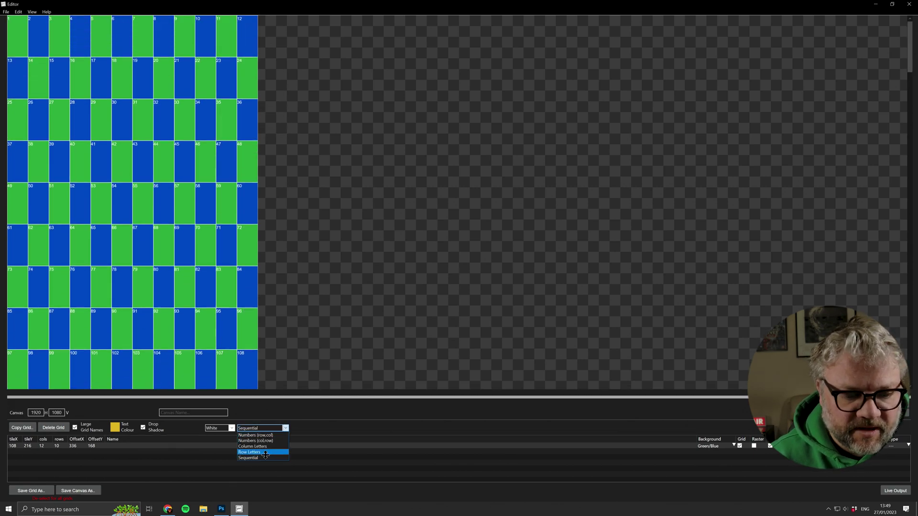
pyautogui.click(264, 436)
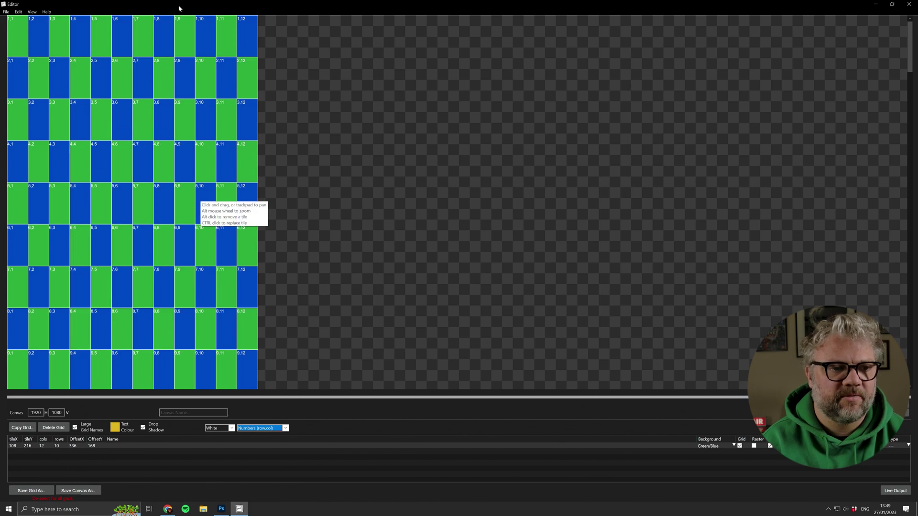
# Remove tiles 1,3 through 9,3 down column 3
pyautogui.keyDown('alt'); pyautogui.click(66, 73); pyautogui.keyUp('alt')
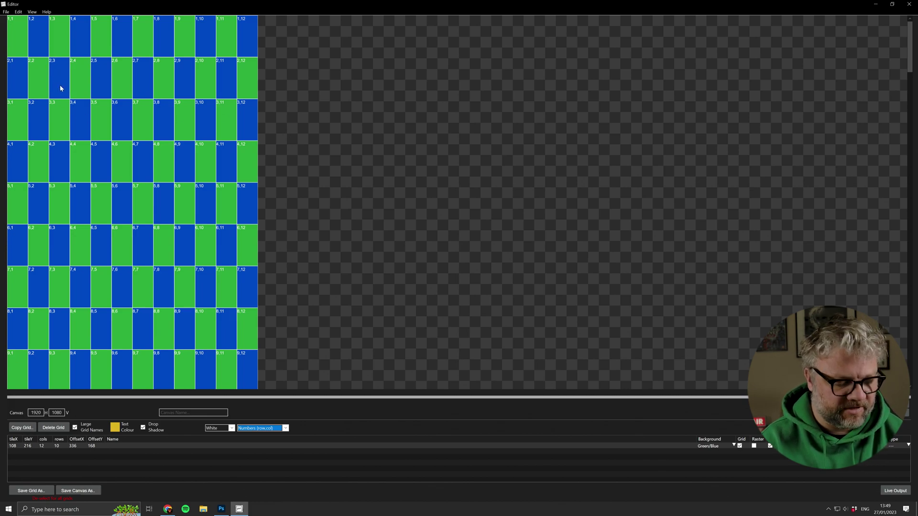
pyautogui.keyDown('alt'); pyautogui.click(55, 72); pyautogui.keyUp('alt')
pyautogui.keyDown('alt'); pyautogui.click(57, 37); pyautogui.keyUp('alt')
pyautogui.keyDown('alt'); pyautogui.click(58, 132); pyautogui.keyUp('alt')
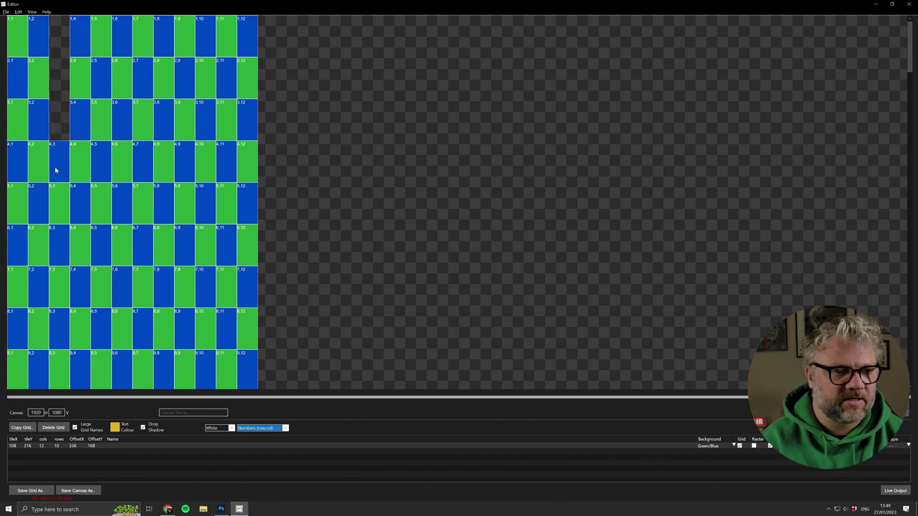
pyautogui.keyDown('alt'); pyautogui.click(57, 163); pyautogui.keyUp('alt')
pyautogui.keyDown('alt'); pyautogui.click(55, 203); pyautogui.keyUp('alt')
pyautogui.keyDown('alt'); pyautogui.click(58, 244); pyautogui.keyUp('alt')
pyautogui.keyDown('alt'); pyautogui.click(59, 287); pyautogui.keyUp('alt')
pyautogui.keyDown('alt'); pyautogui.click(60, 340); pyautogui.keyUp('alt')
pyautogui.scroll(-1, 196, 135)
pyautogui.keyDown('alt'); pyautogui.click(59, 329); pyautogui.keyUp('alt')
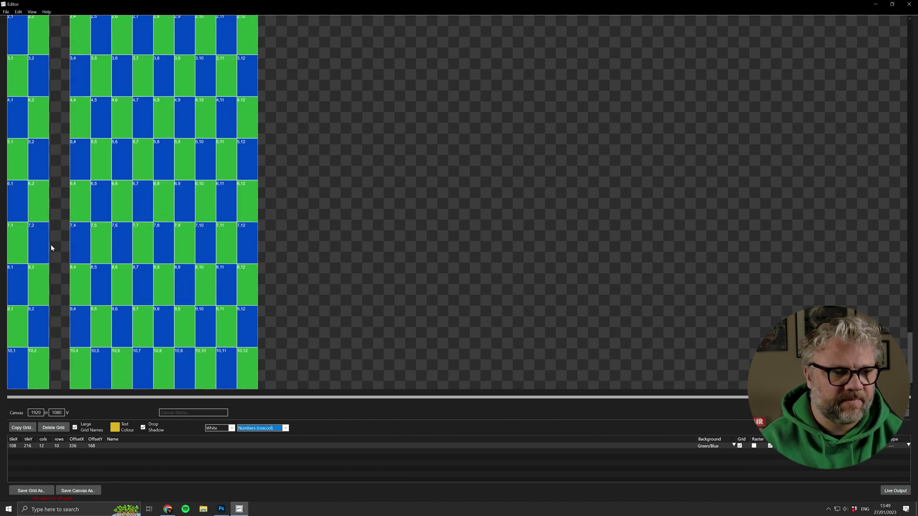
pyautogui.scroll(1, 55, 239)
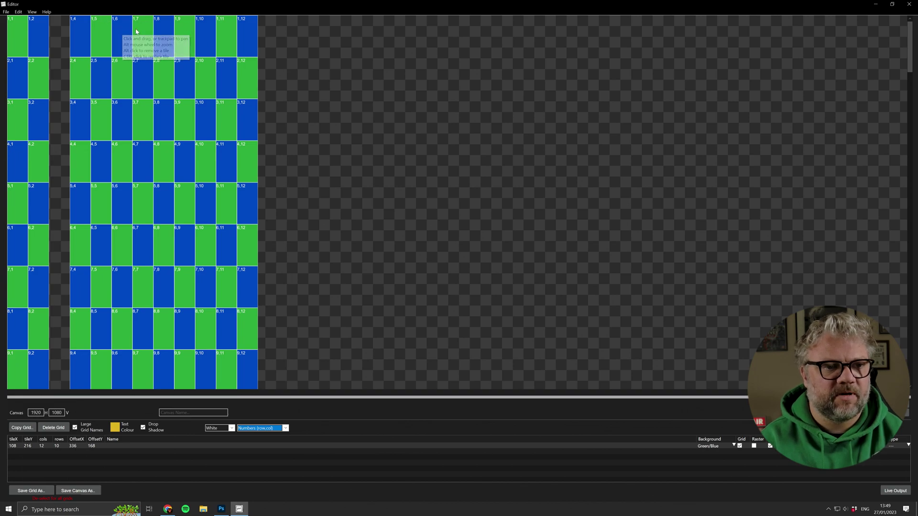
# Remove tiles 1,6 to 4,6, then restore the column 6 gaps
pyautogui.keyDown('alt'); pyautogui.click(122, 35); pyautogui.keyUp('alt')
pyautogui.keyDown('alt'); pyautogui.click(122, 77); pyautogui.keyUp('alt')
pyautogui.keyDown('alt'); pyautogui.click(119, 128); pyautogui.keyUp('alt')
pyautogui.keyDown('alt'); pyautogui.click(122, 163); pyautogui.keyUp('alt')
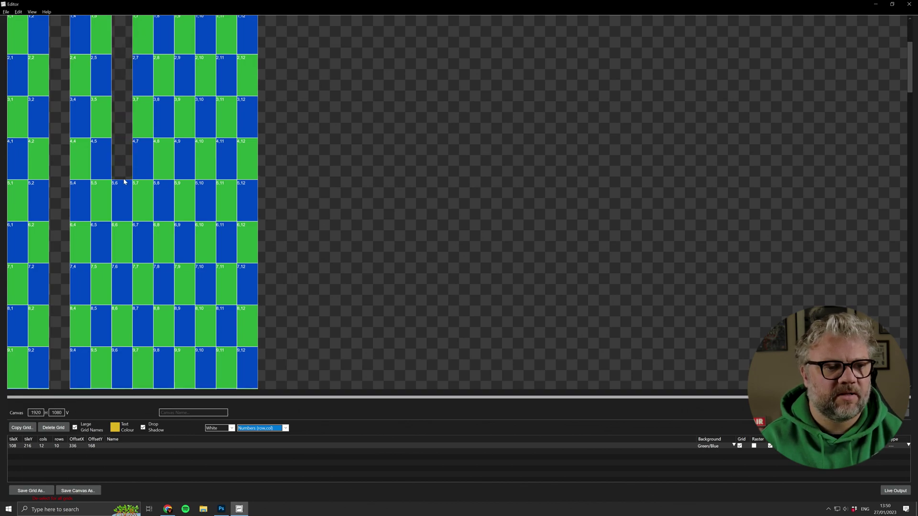
pyautogui.scroll(1, 130, 164)
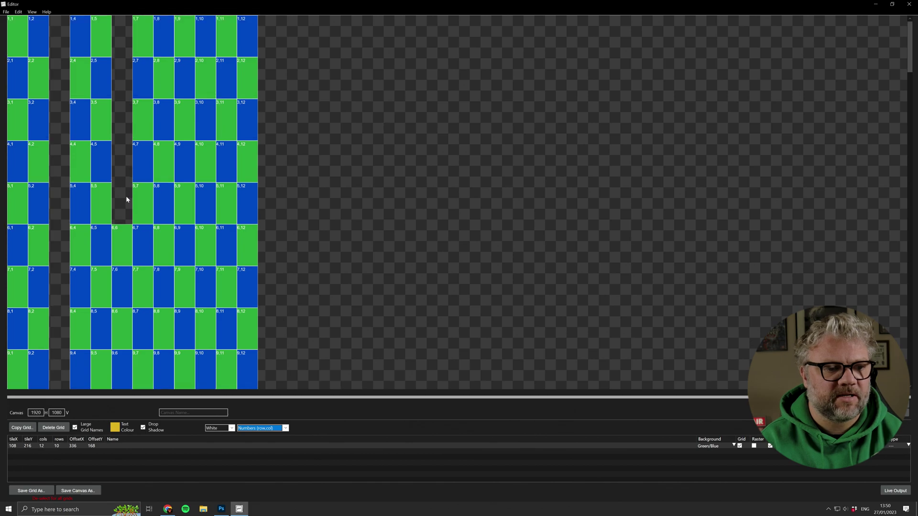
pyautogui.click(126, 200)
pyautogui.click(114, 166)
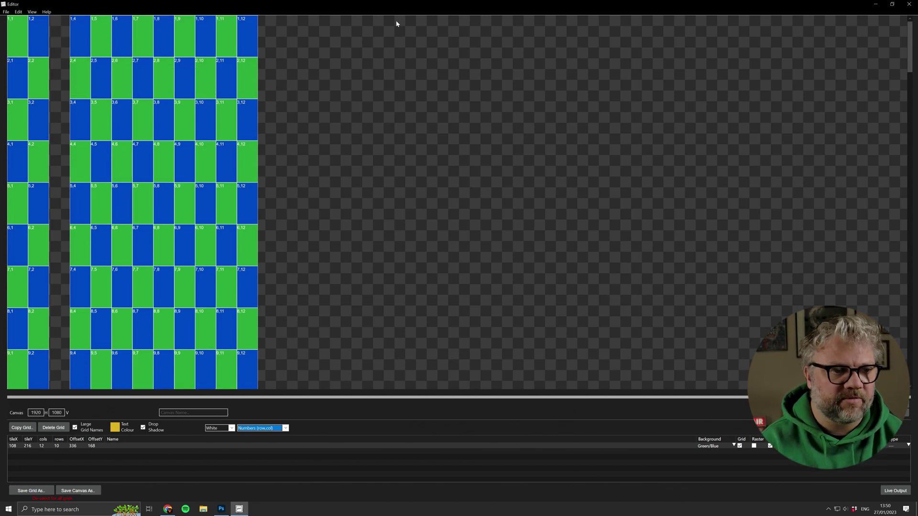
# Restore the removed column 3 tiles 2,3 through 9,3
pyautogui.click(66, 85)
pyautogui.click(60, 162)
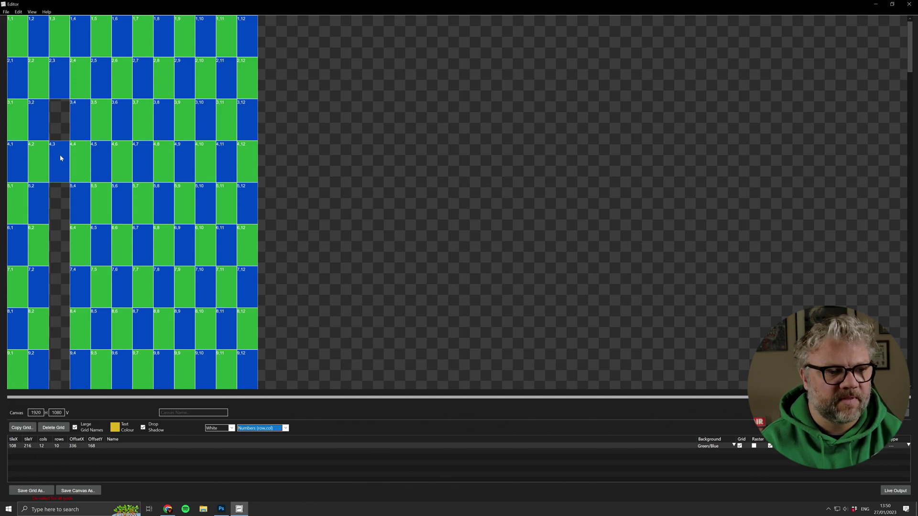
pyautogui.click(61, 136)
pyautogui.click(56, 206)
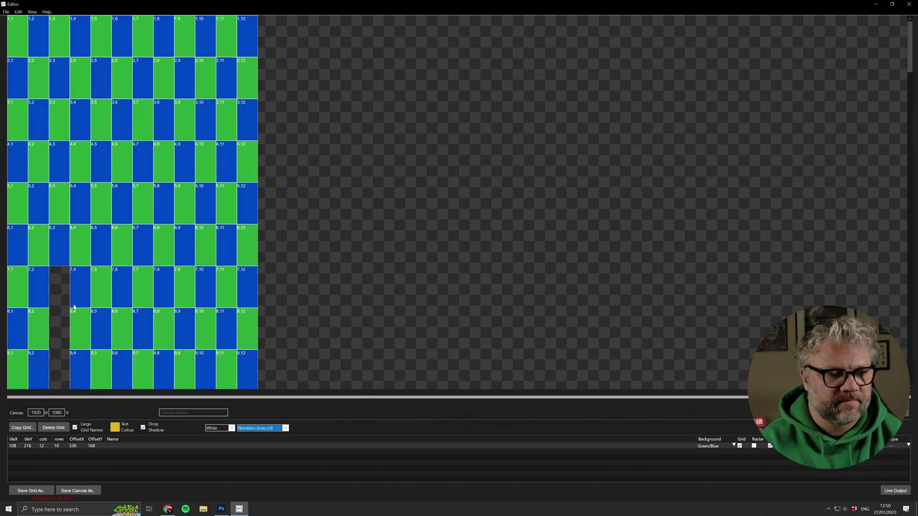
pyautogui.click(60, 287)
pyautogui.click(60, 330)
pyautogui.click(59, 368)
pyautogui.scroll(-1, 106, 319)
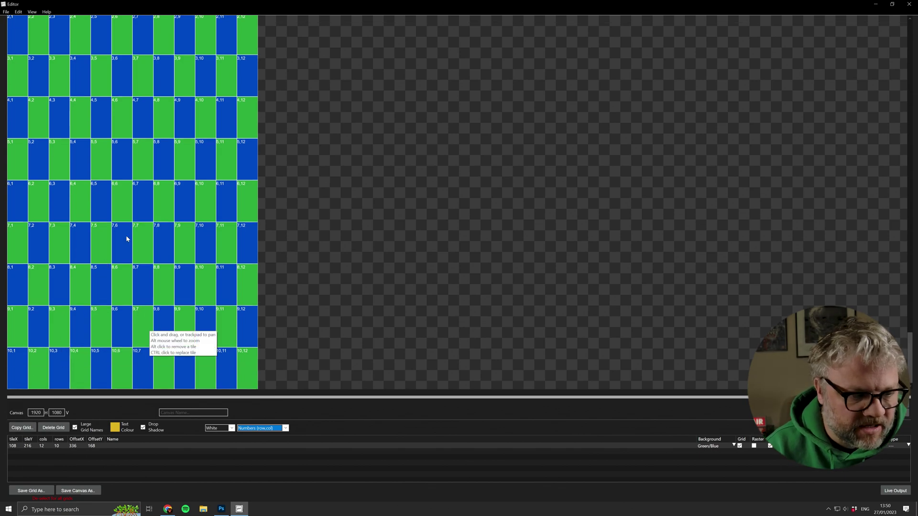
# Save the grid as Grid-1296x2160.png on the Desktop
pyautogui.click(35, 492)
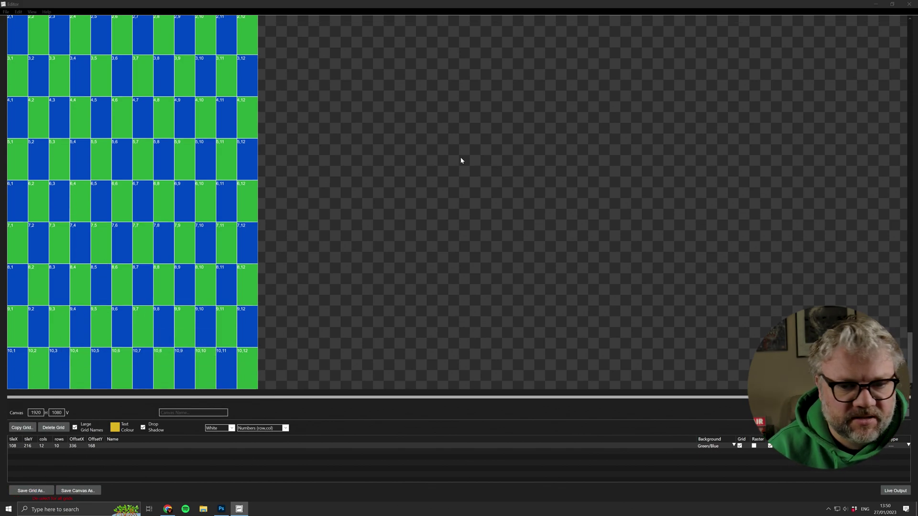
pyautogui.moveTo(130, 16); pyautogui.dragTo(340, 37)
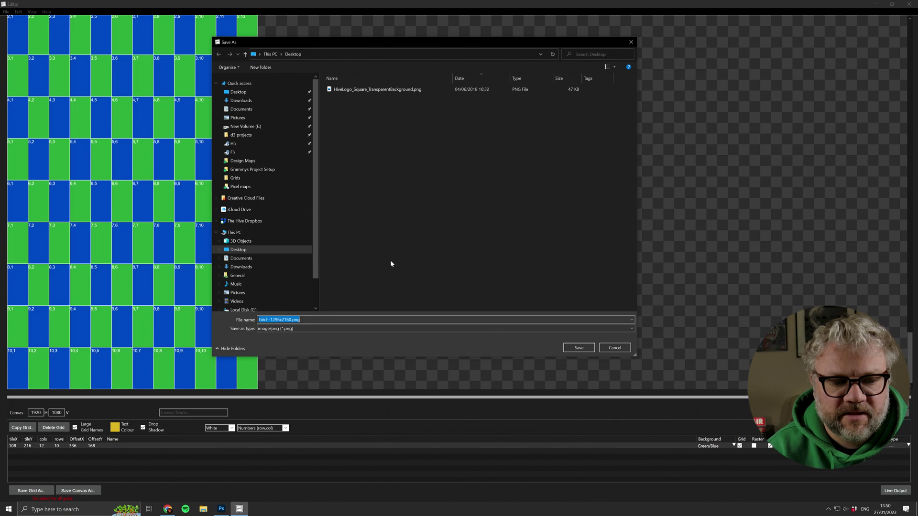
pyautogui.click(578, 349)
# Open the saved PNG from the Desktop folder in Photos to inspect it, then close Photos
pyautogui.click(206, 508)
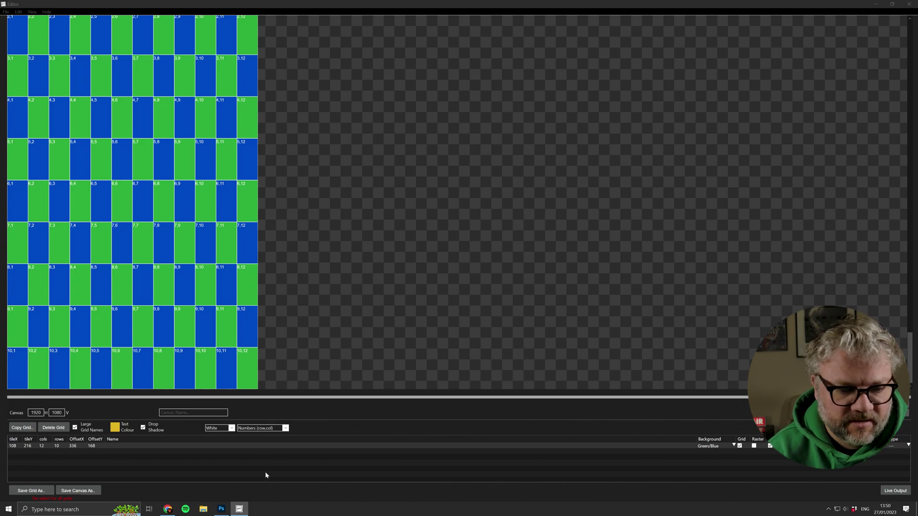
pyautogui.click(130, 106)
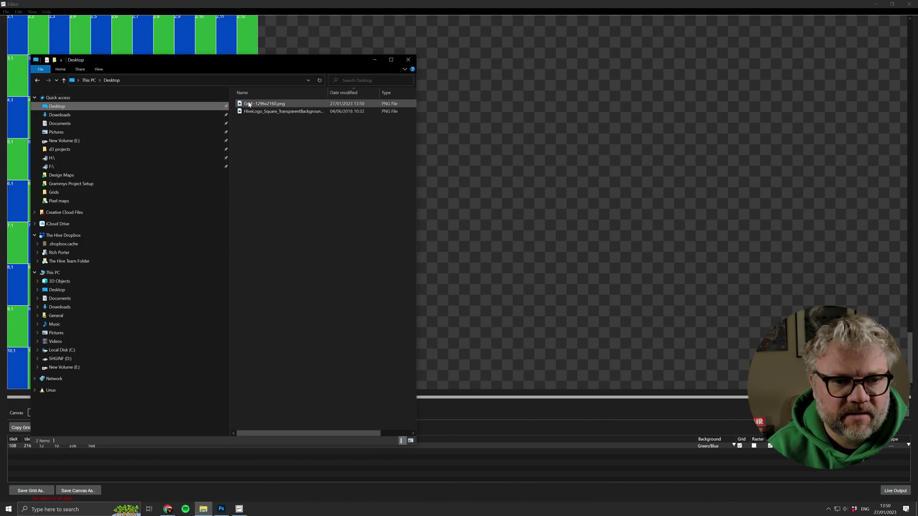
pyautogui.doubleClick(309, 104)
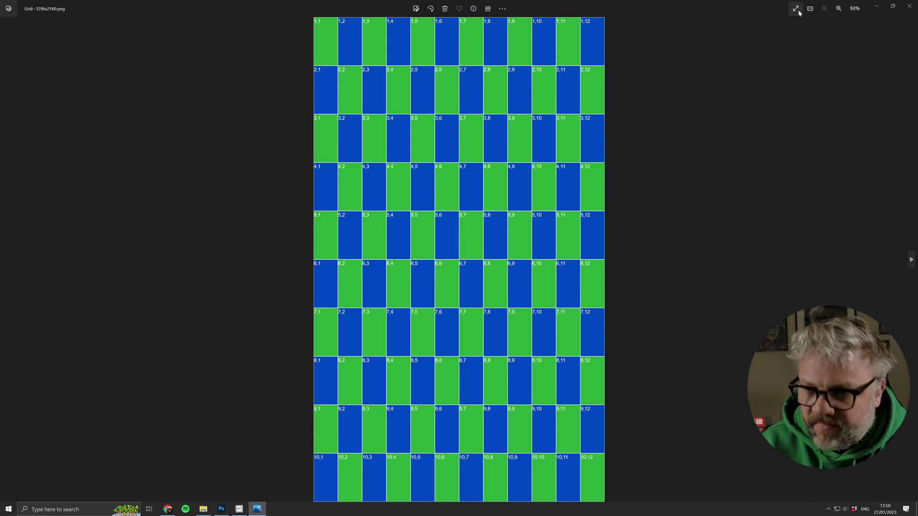
pyautogui.click(909, 6)
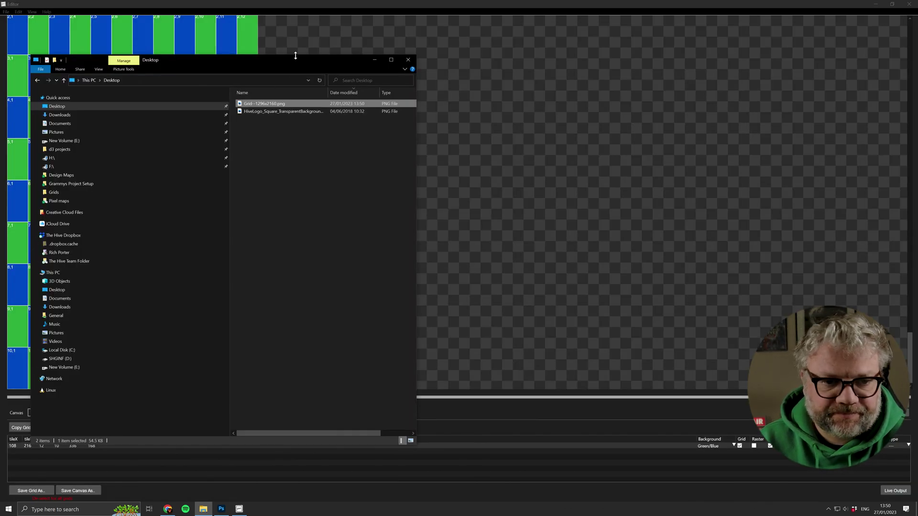
# Widen Explorer's file list to show the PNG's size, then close Explorer
pyautogui.moveTo(296, 61); pyautogui.dragTo(515, 53)
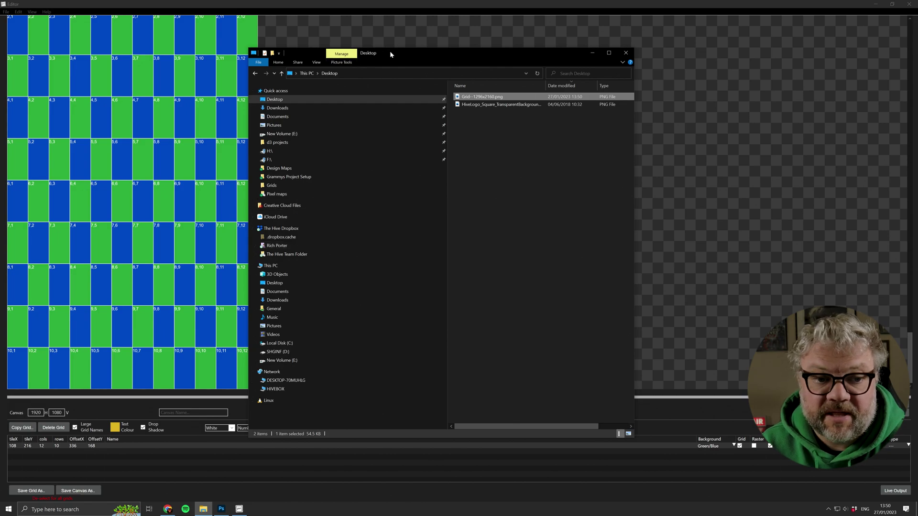
pyautogui.moveTo(390, 54); pyautogui.dragTo(331, 40)
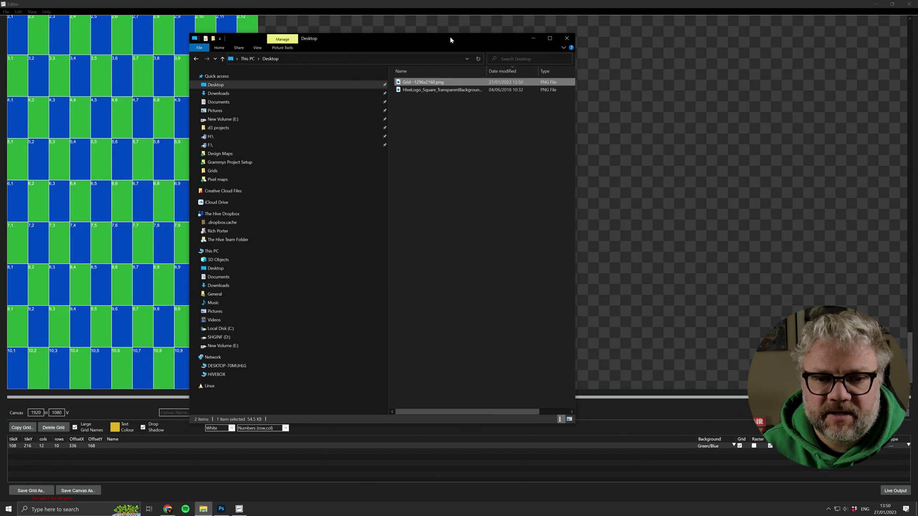
pyautogui.moveTo(450, 40); pyautogui.dragTo(493, 28)
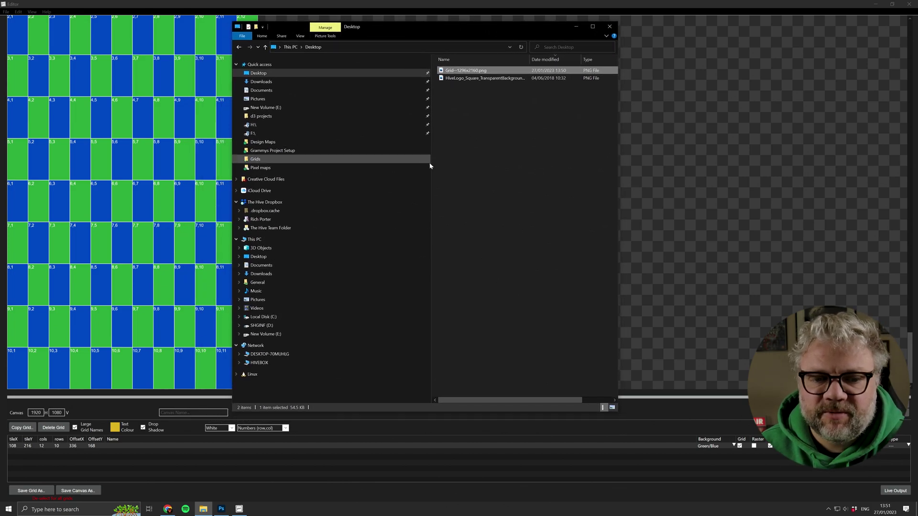
pyautogui.moveTo(430, 163); pyautogui.dragTo(306, 151)
pyautogui.moveTo(355, 24); pyautogui.dragTo(388, 22)
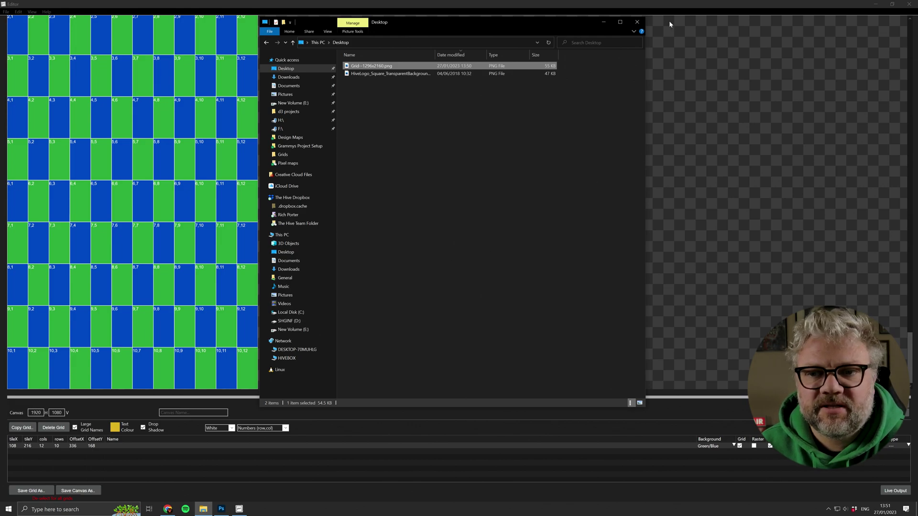
pyautogui.click(636, 22)
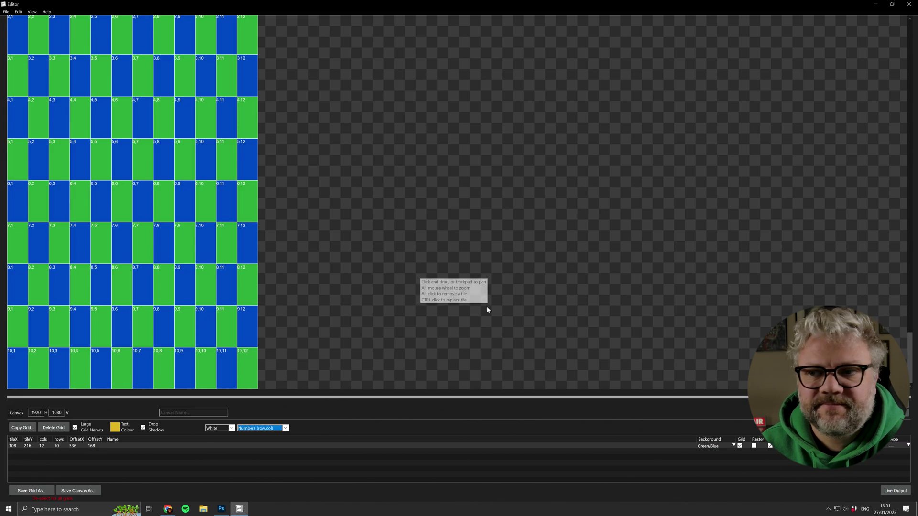